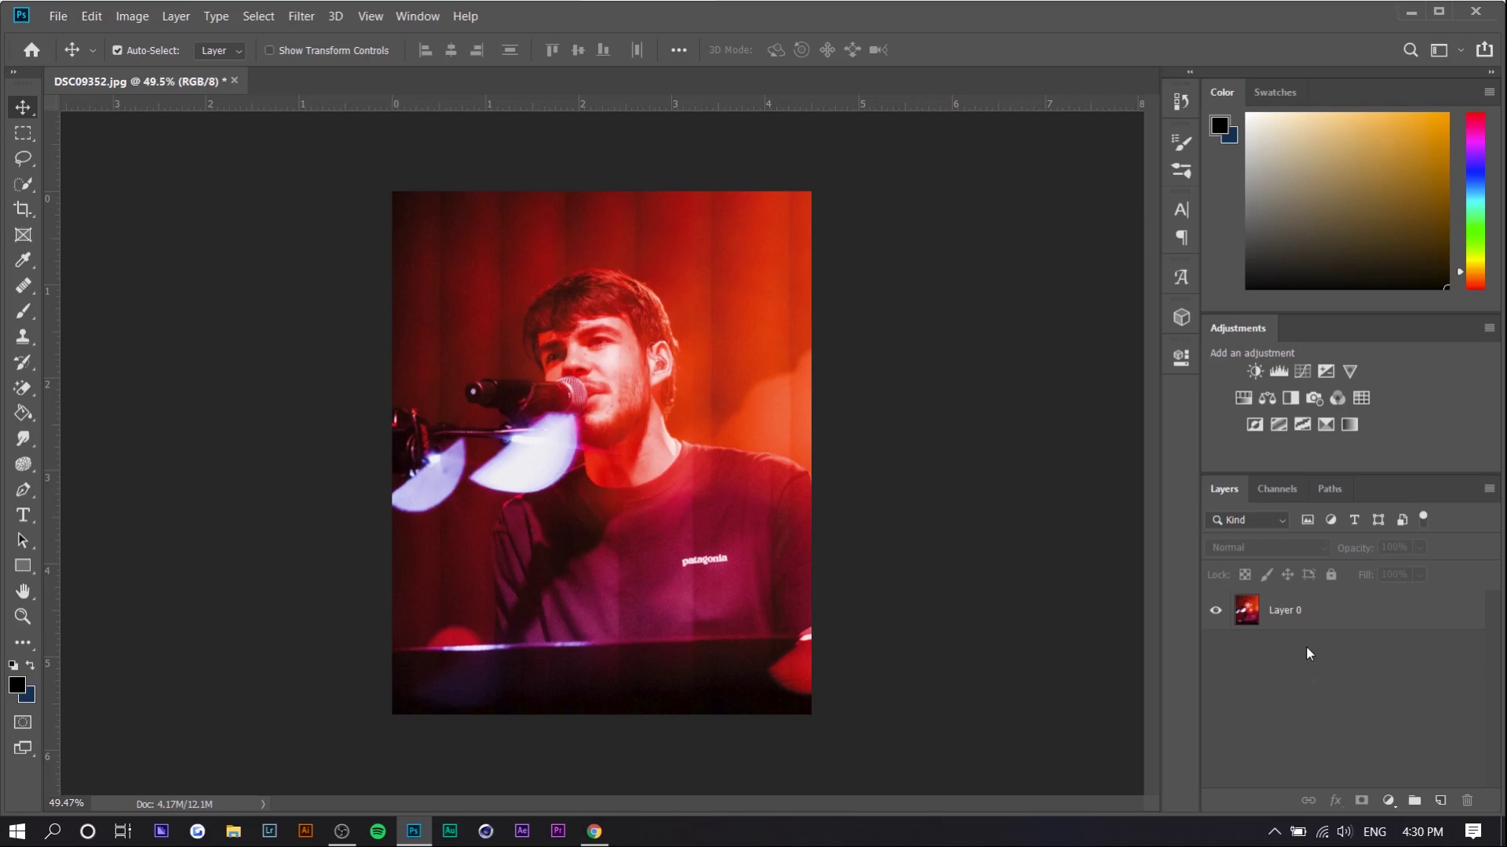
# Duplicate Layer 0 to make a separate working copy of the photo.
pyautogui.click(1325, 610)
pyautogui.hotkey('ctrl', 'j')
pyautogui.hotkey('ctrl', 'z')
pyautogui.moveTo(1299, 618); pyautogui.dragTo(1315, 755)
pyautogui.hotkey('ctrl', 'z')
pyautogui.hotkey('ctrl', 'j')
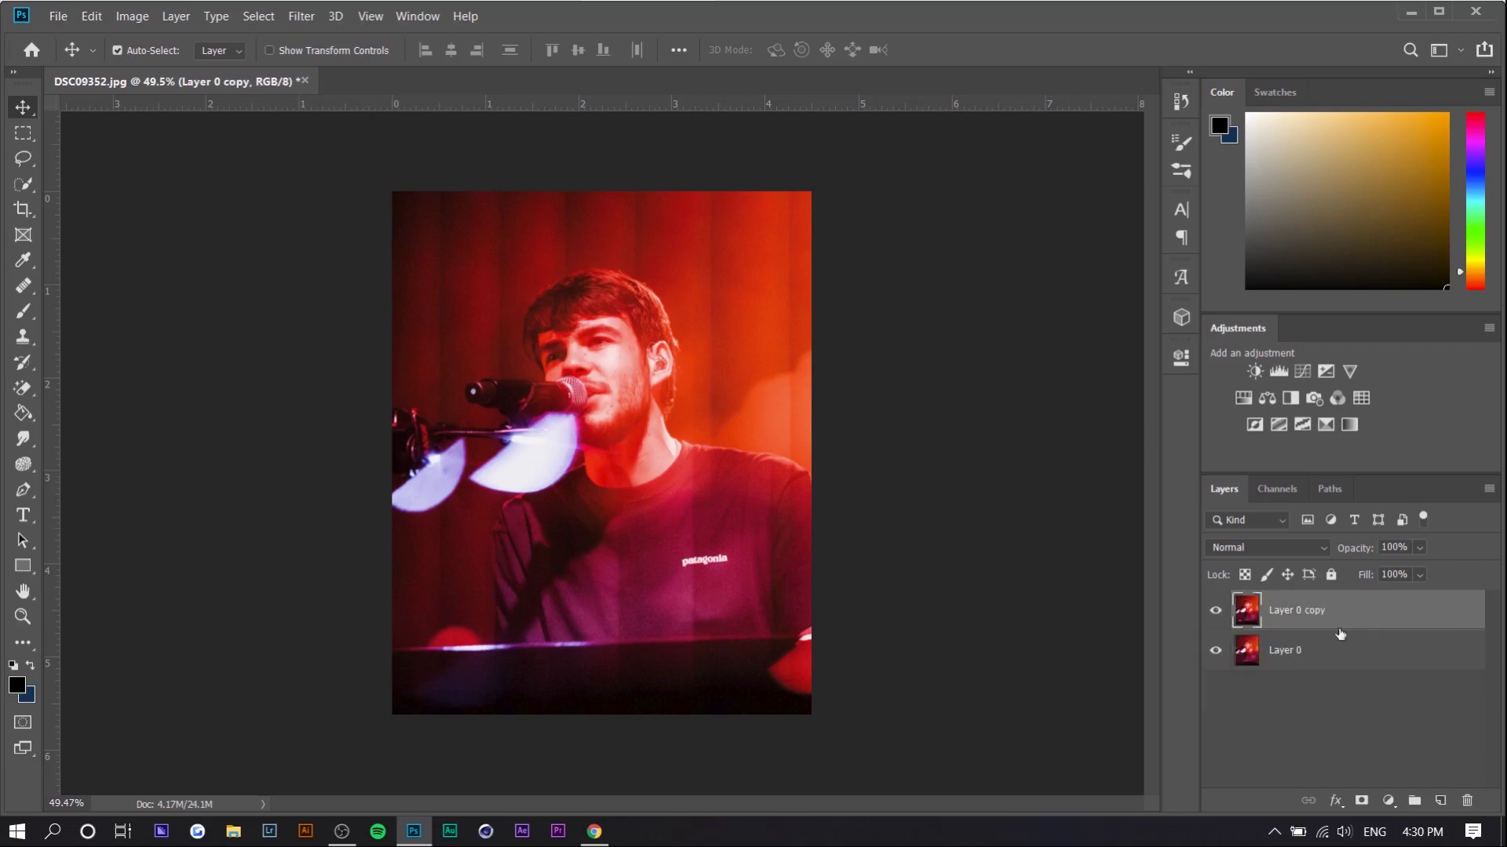
# Sample the singer's face with the Clone Stamp tool and clone it onto the background to the right of his head.
pyautogui.click(29, 336)
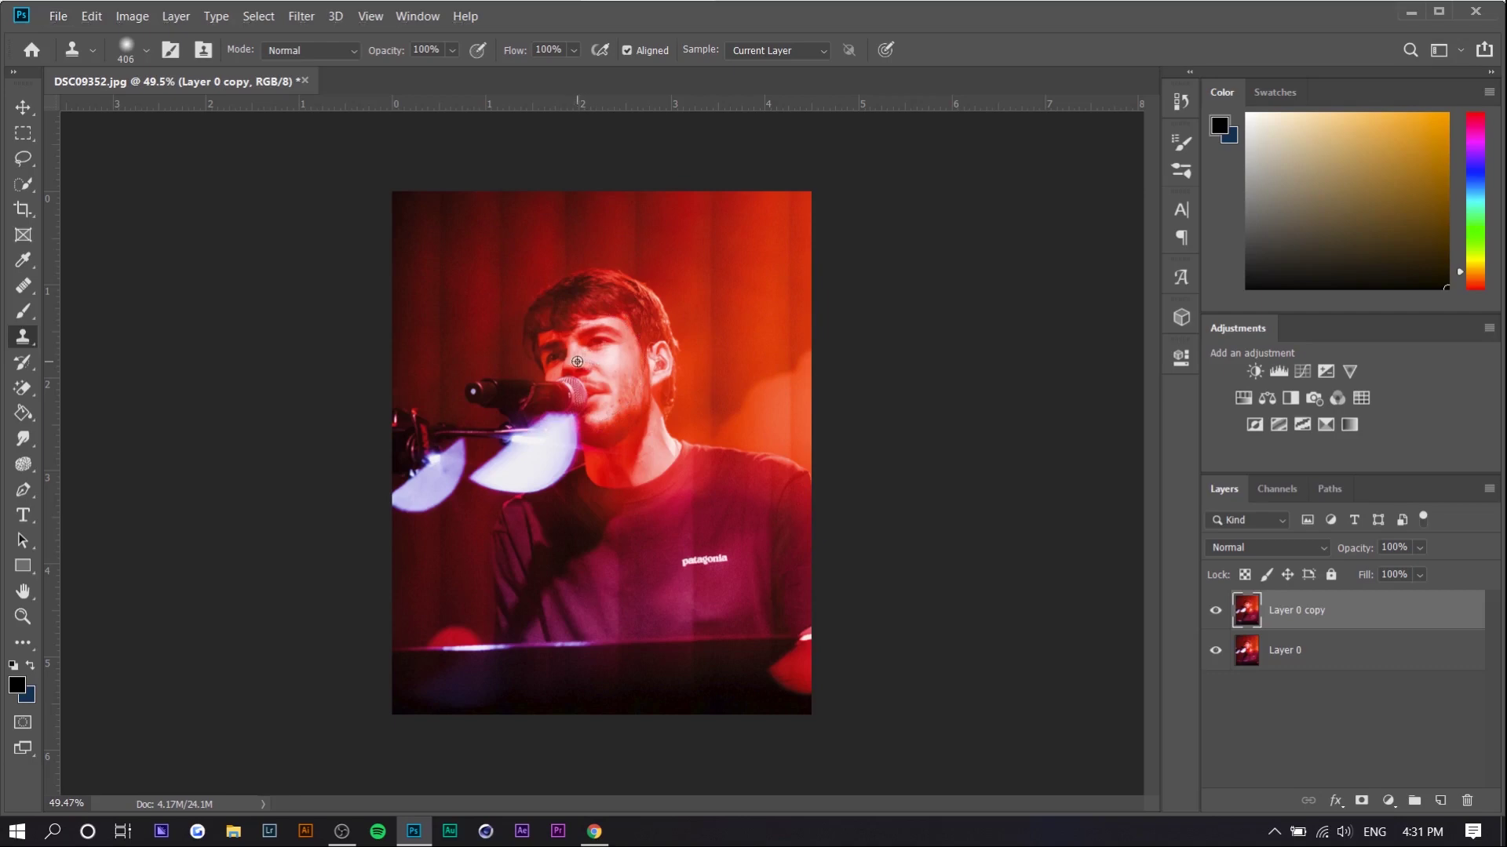
pyautogui.keyDown('alt'); pyautogui.click(574, 366); pyautogui.keyUp('alt')
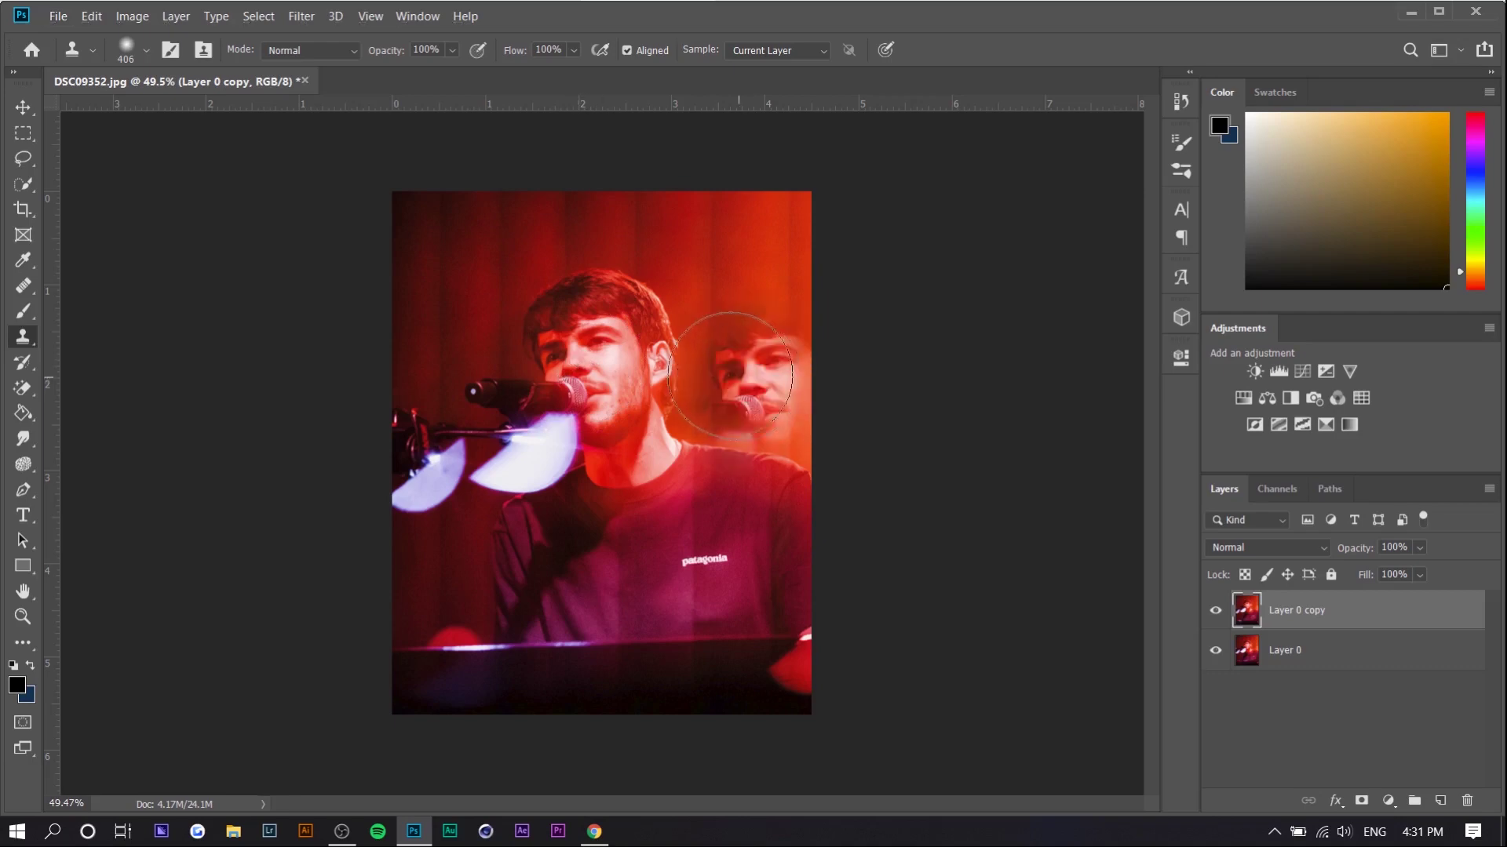
pyautogui.keyDown('alt'); pyautogui.moveTo(708, 386); pyautogui.dragTo(740, 390); pyautogui.keyUp('alt')
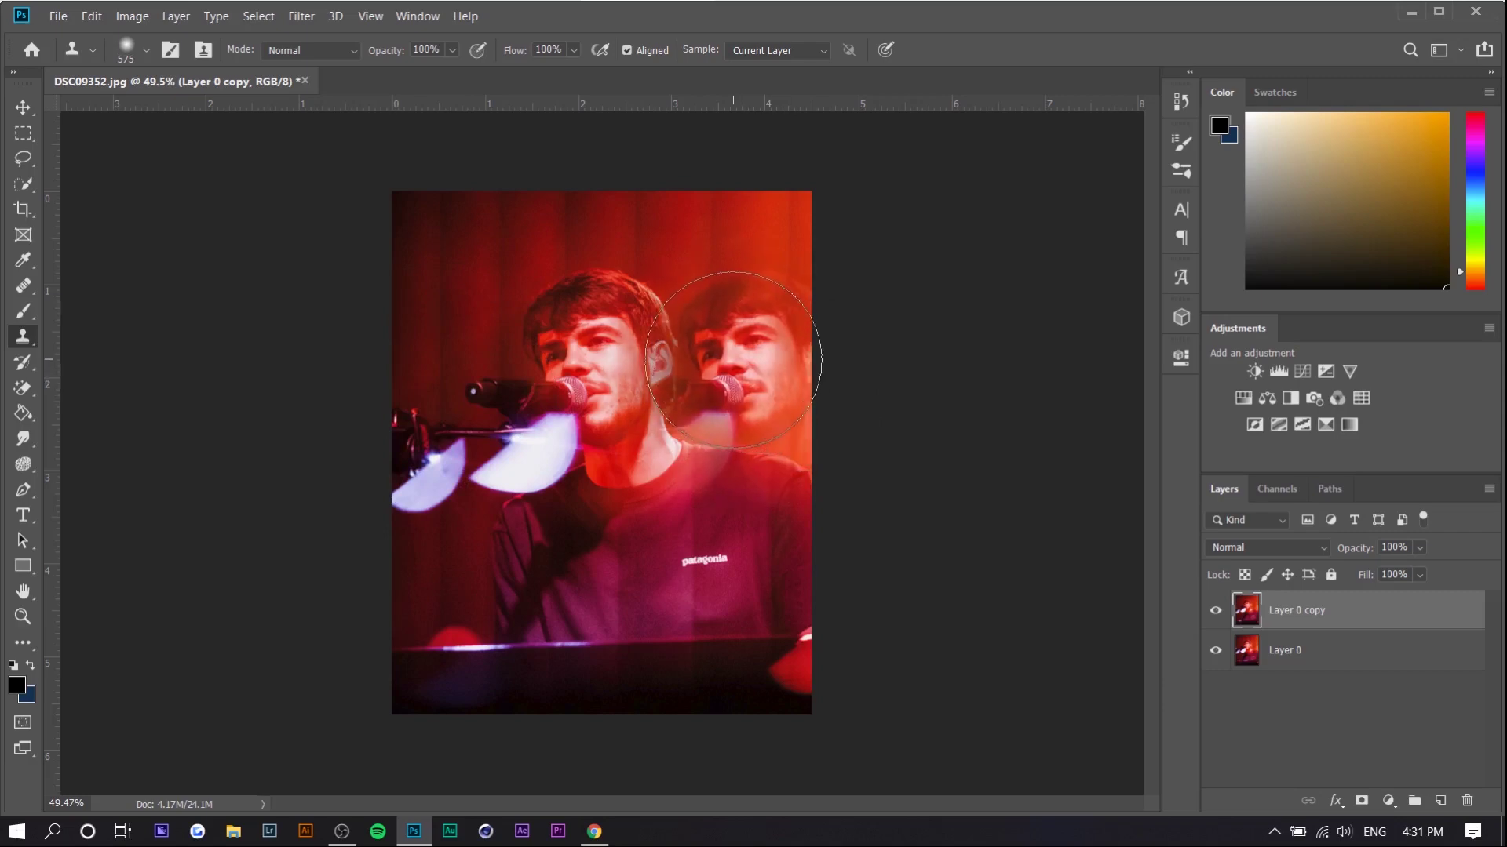
pyautogui.moveTo(733, 360); pyautogui.dragTo(746, 360)
pyautogui.click(734, 360)
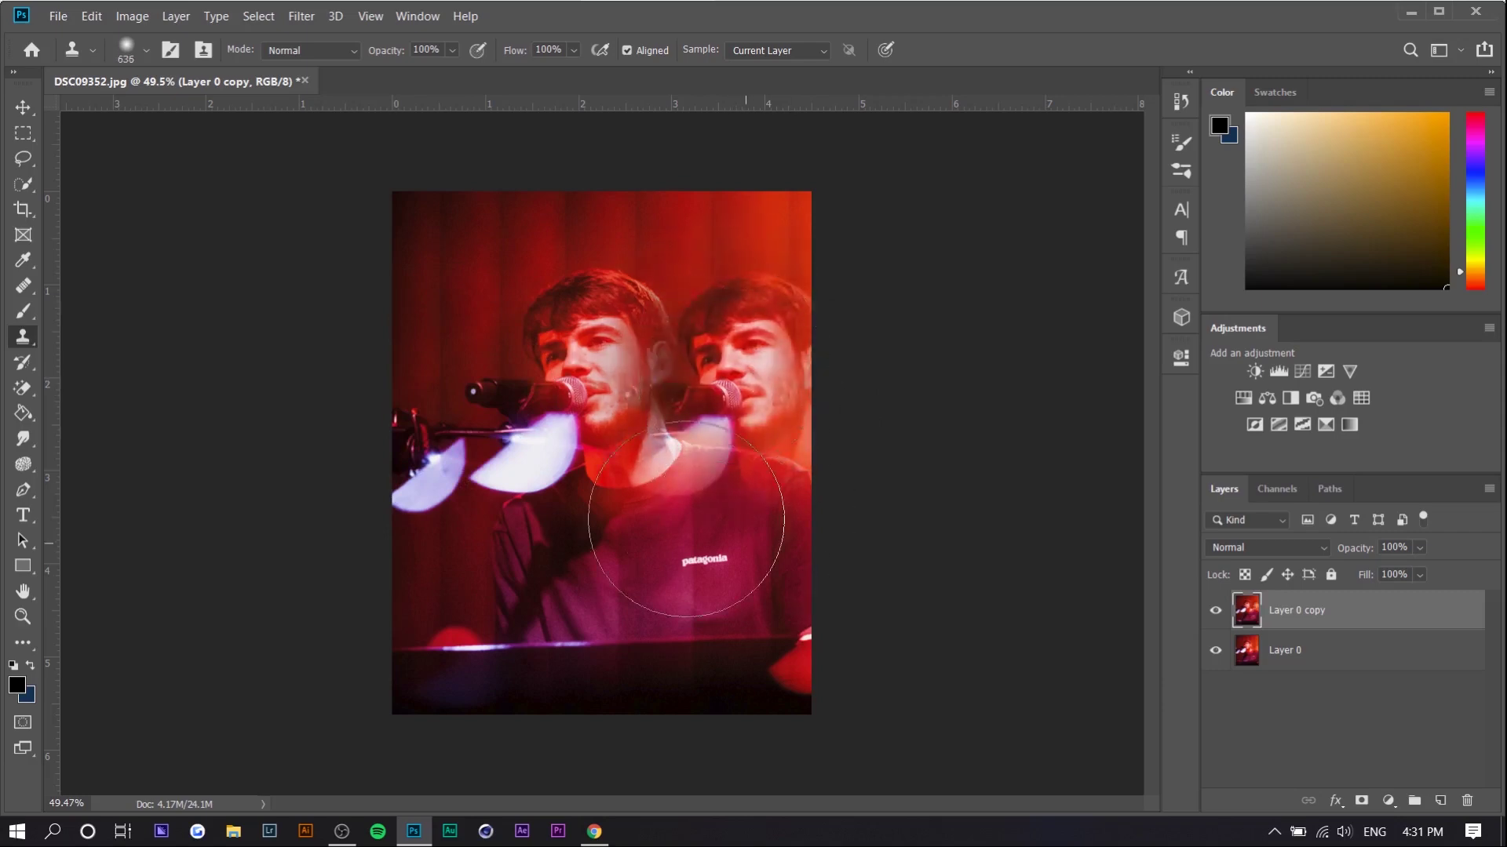
# Resample the central face and clone it onto the photo's left side and across its lower part with a larger stamp brush.
pyautogui.keyDown('alt'); pyautogui.click(578, 360); pyautogui.keyUp('alt')
pyautogui.click(439, 404)
pyautogui.keyDown('alt'); pyautogui.moveTo(453, 569); pyautogui.dragTo(486, 569); pyautogui.keyUp('alt')
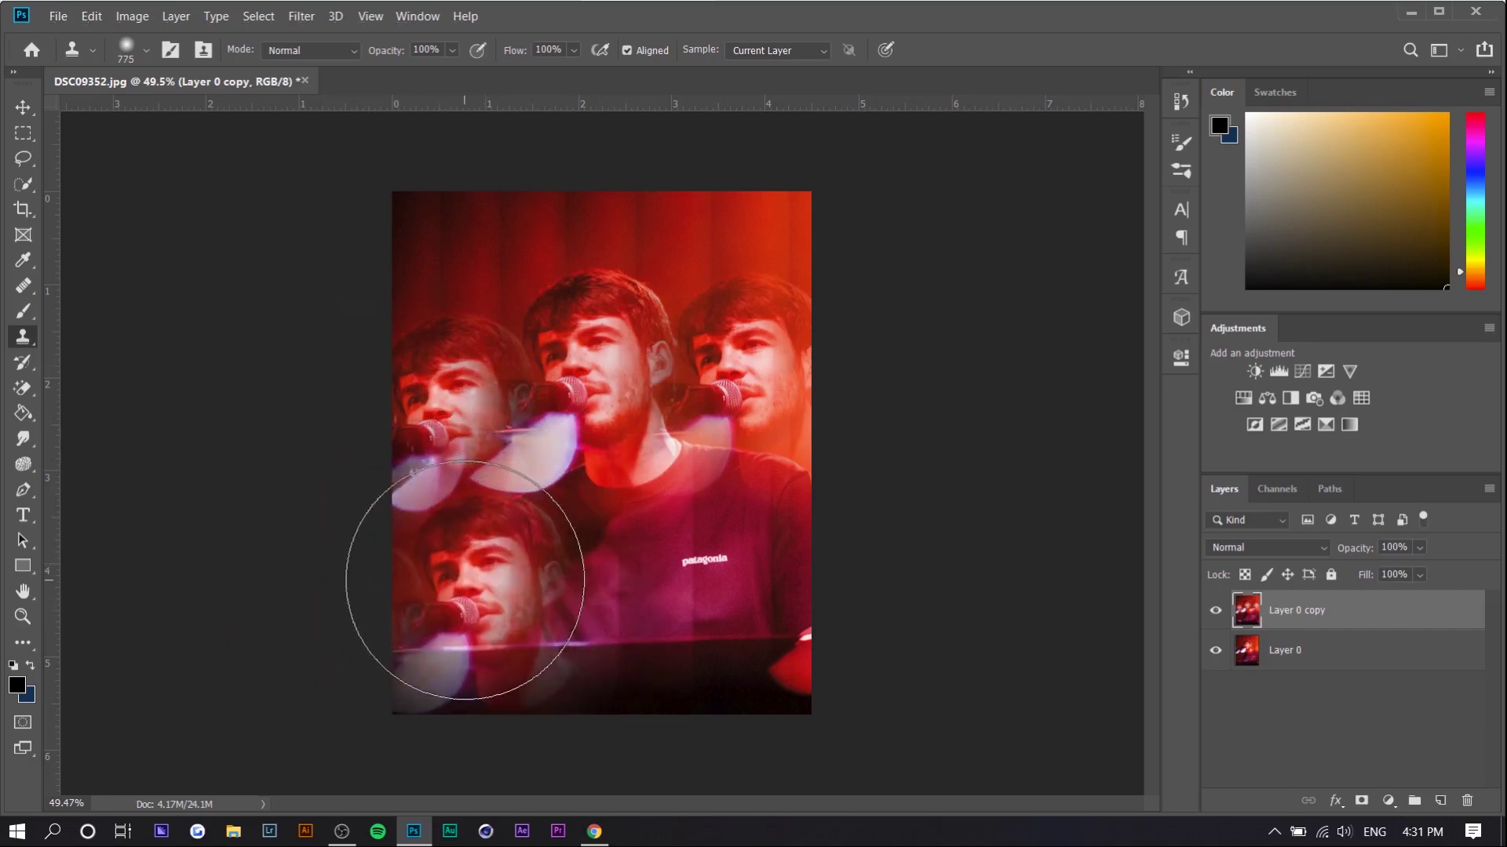
pyautogui.click(460, 582)
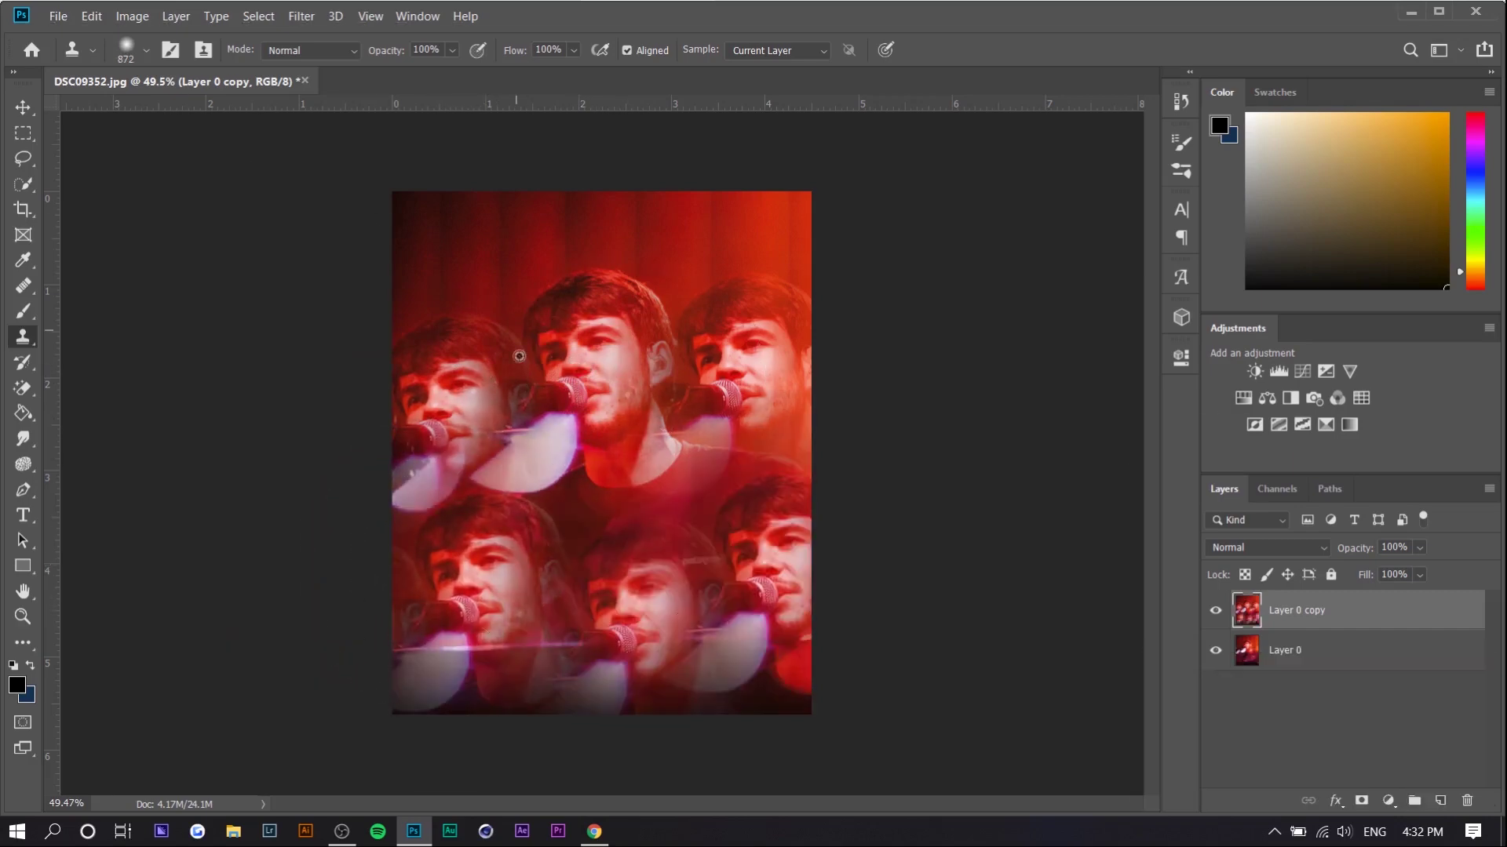
# Resample the central face and clone it into the photo's upper left and upper right areas with an 872 px brush.
pyautogui.keyDown('alt'); pyautogui.click(572, 366); pyautogui.keyUp('alt')
pyautogui.click(472, 231)
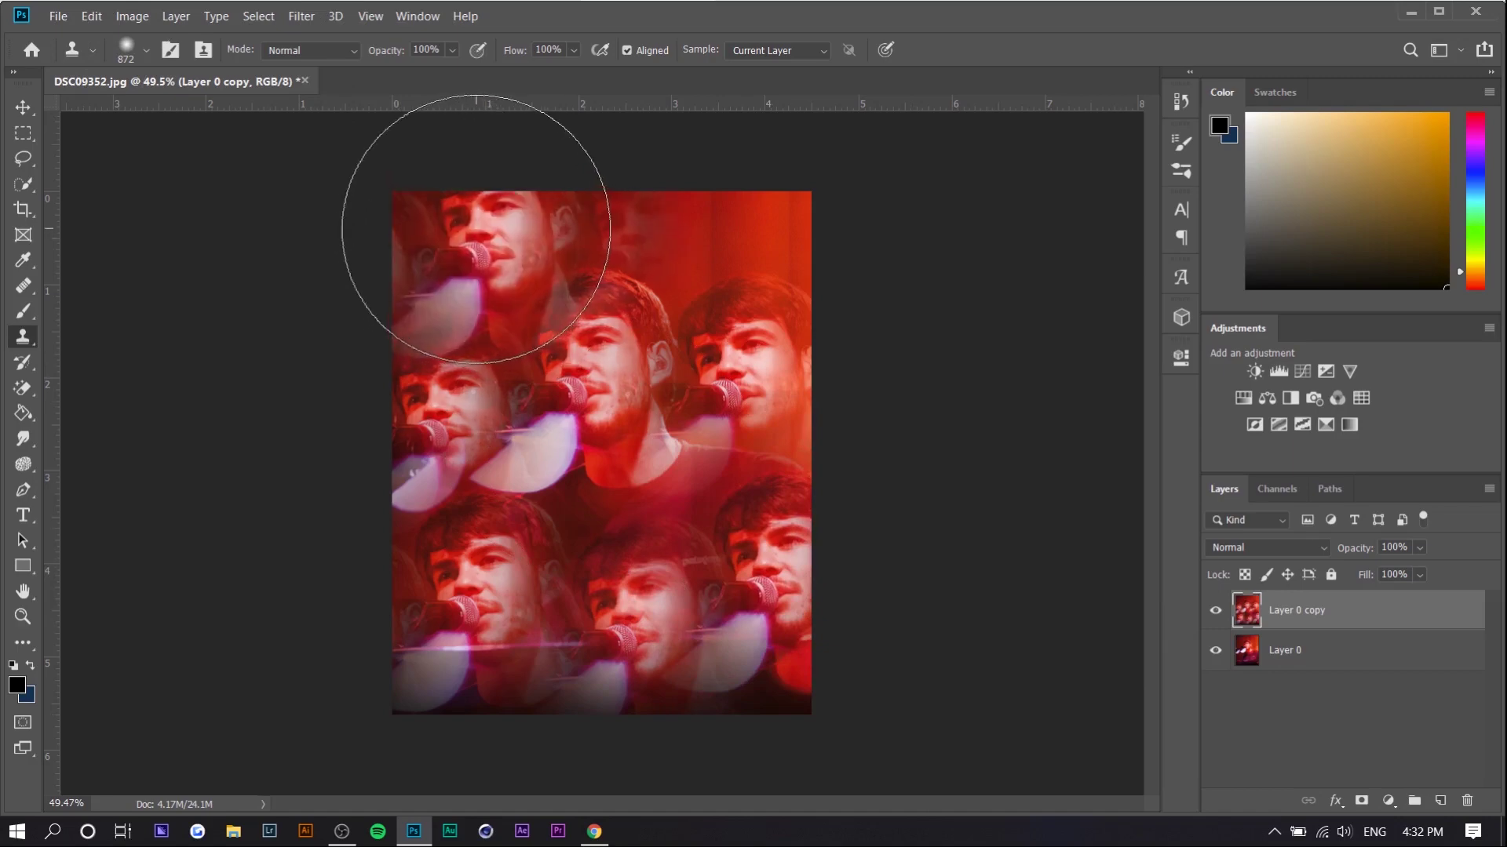
pyautogui.click(682, 208)
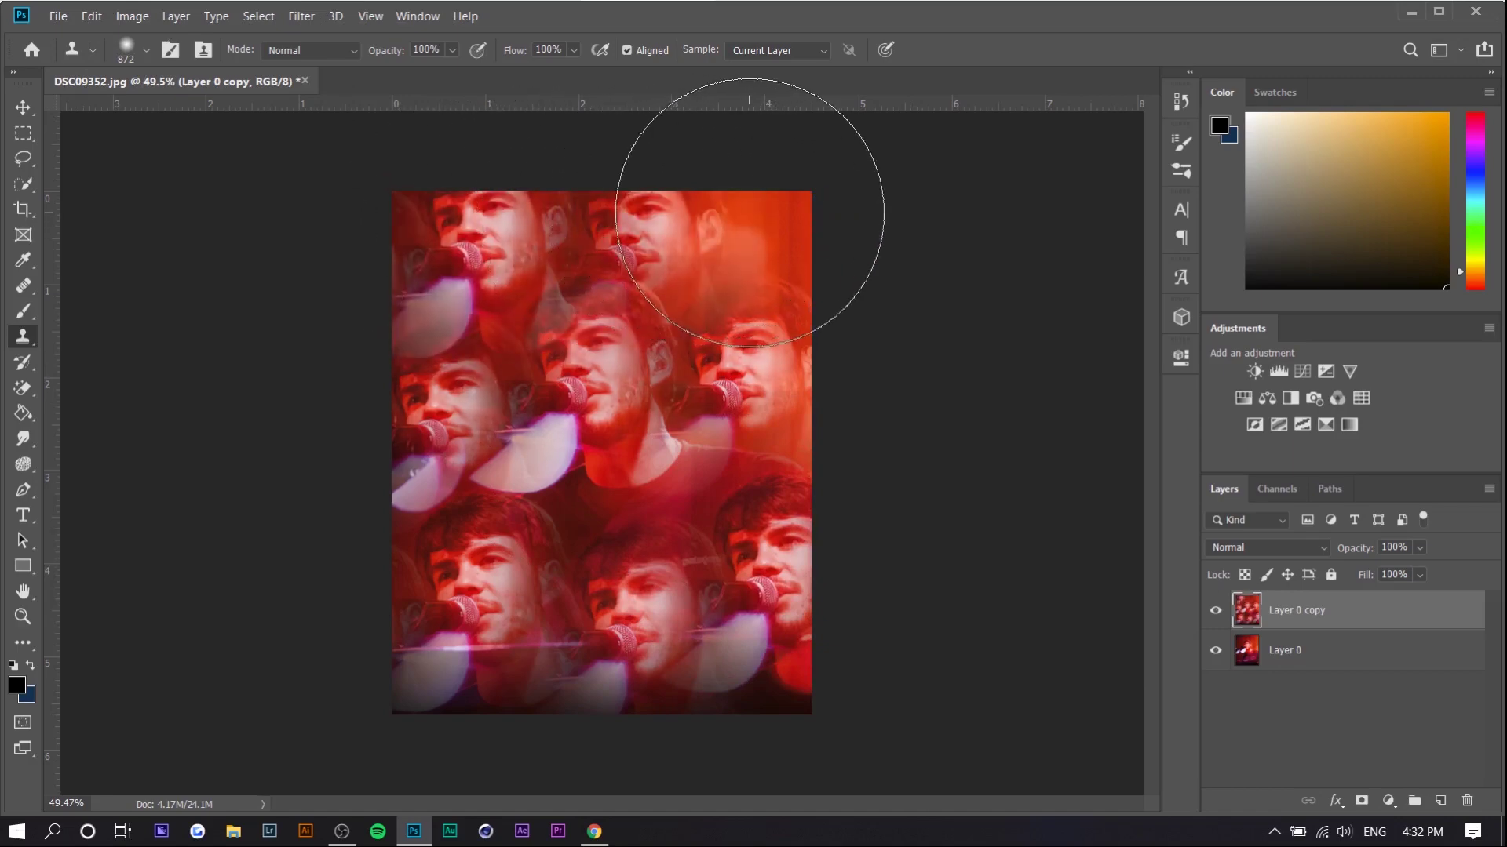
pyautogui.hotkey('ctrl', 'z')
pyautogui.click(698, 227)
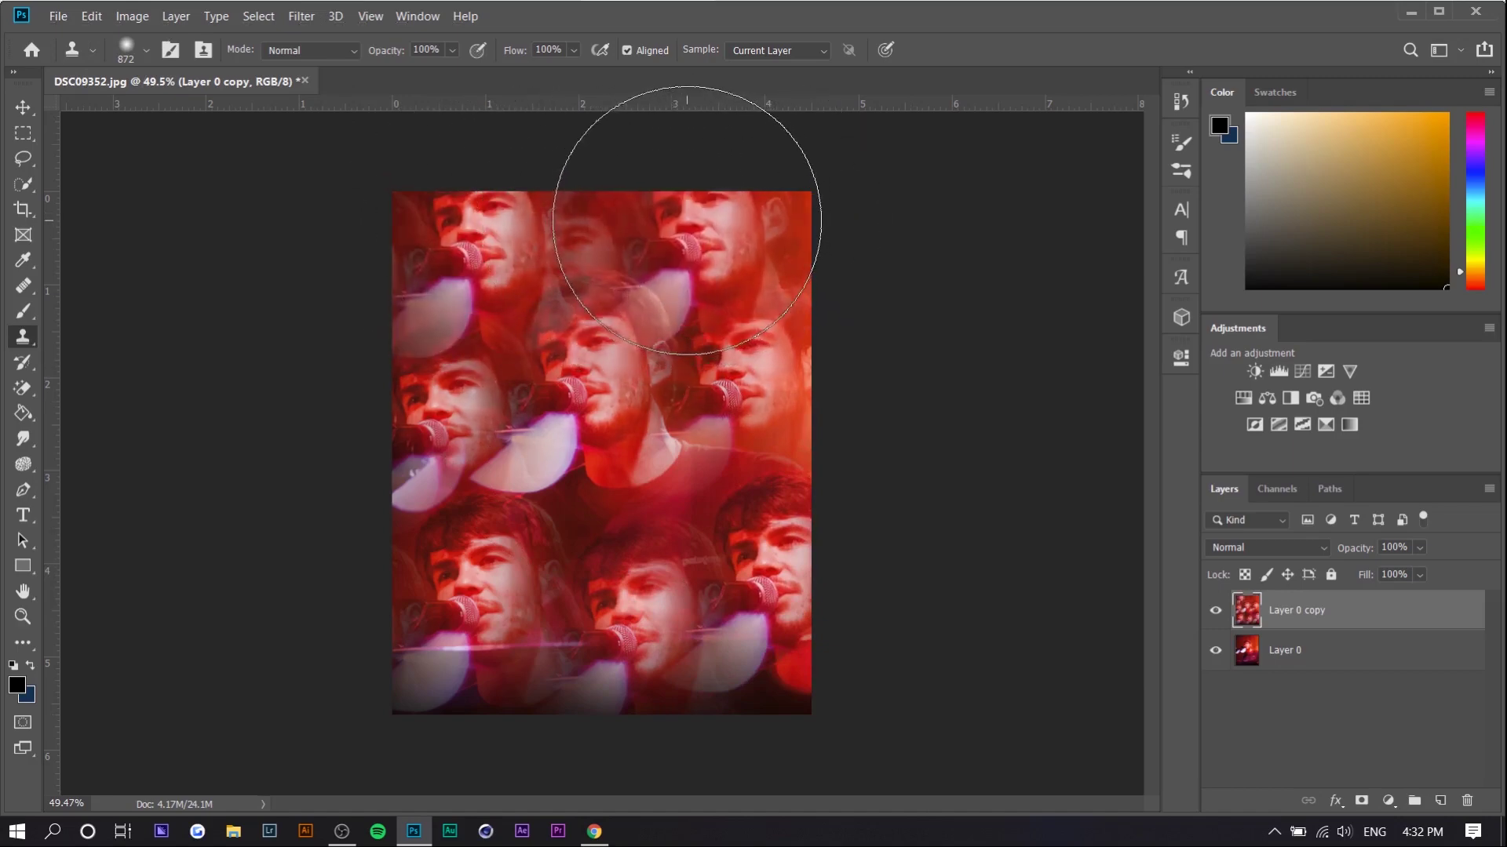
pyautogui.click(679, 221)
pyautogui.click(22, 107)
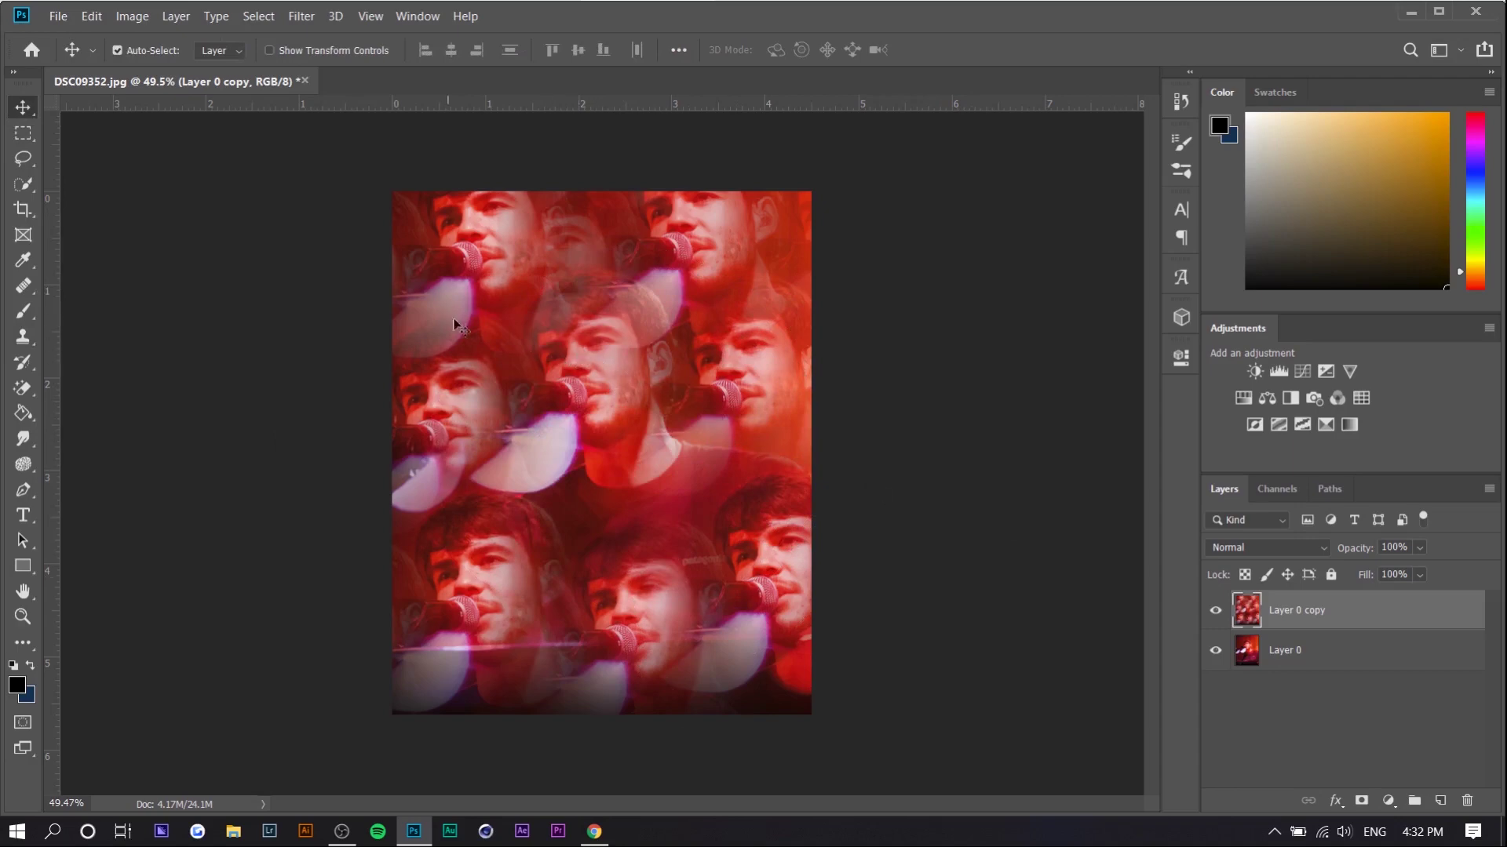
# Try lowering the cloned layer's opacity to about 62%, and restore it to 100%.
pyautogui.click(1420, 548)
pyautogui.click(1419, 572)
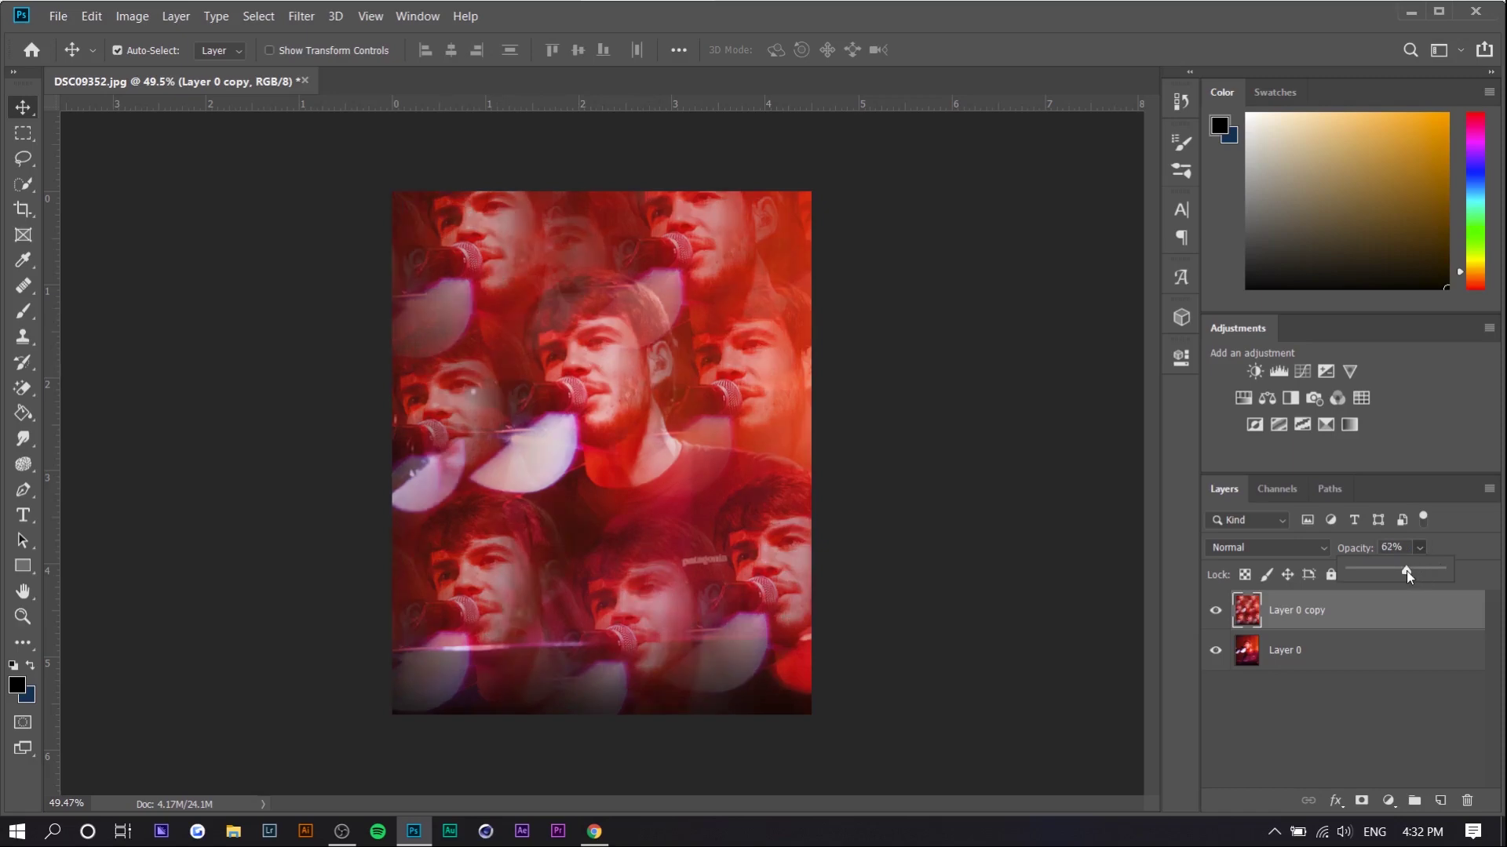
pyautogui.moveTo(1406, 571); pyautogui.dragTo(1470, 577)
# Erase the cloned overlaps from the central face on Layer 0 copy with a 515 px Eraser.
pyautogui.rightClick(23, 388)
pyautogui.click(169, 381)
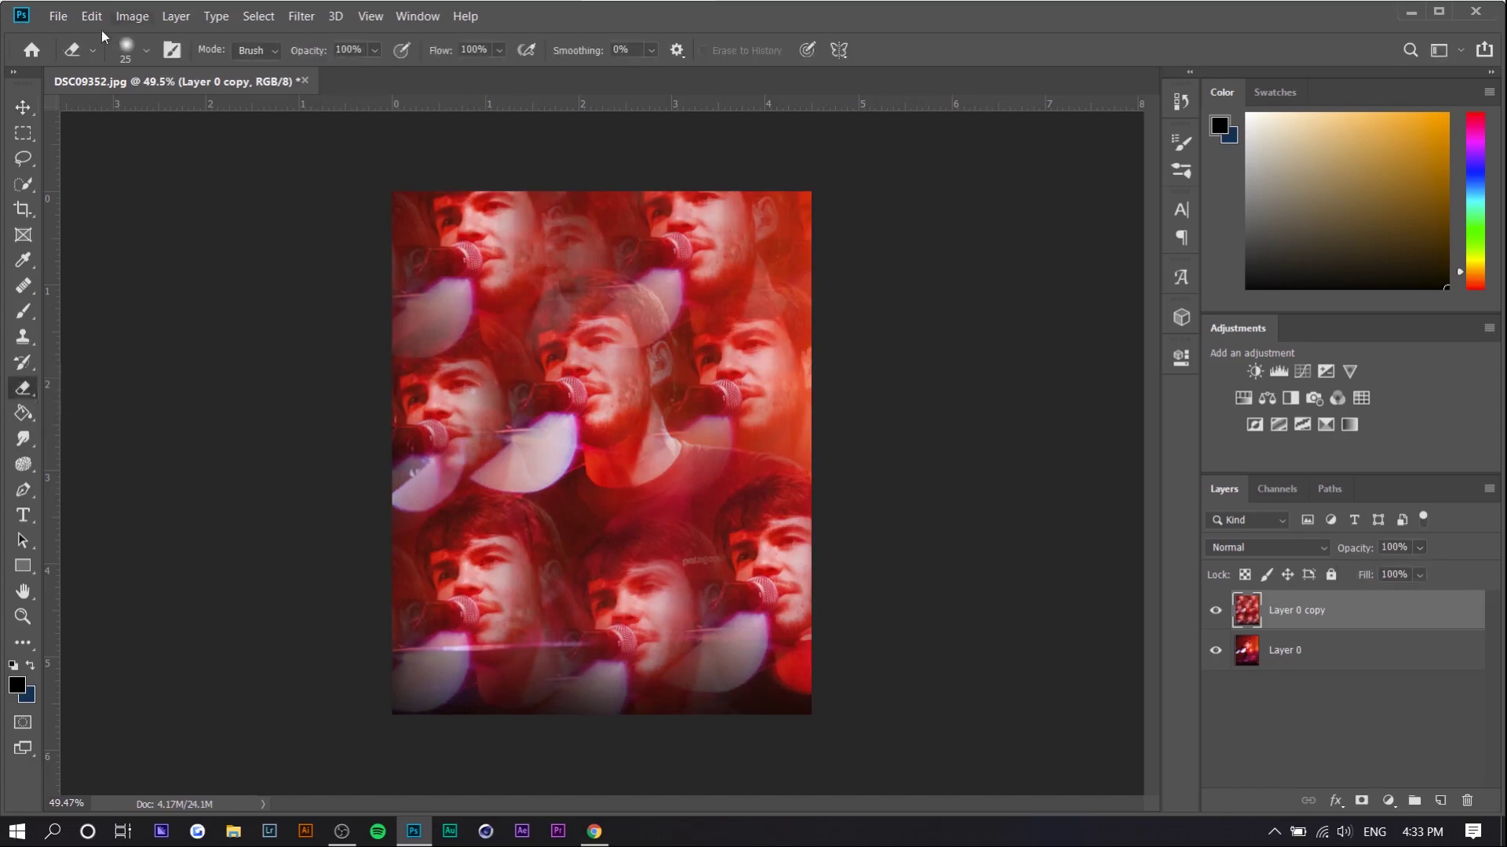
pyautogui.click(128, 49)
pyautogui.moveTo(122, 158); pyautogui.dragTo(114, 159)
pyautogui.click(148, 113)
pyautogui.moveTo(576, 361); pyautogui.dragTo(653, 369)
pyautogui.moveTo(587, 329); pyautogui.dragTo(590, 354)
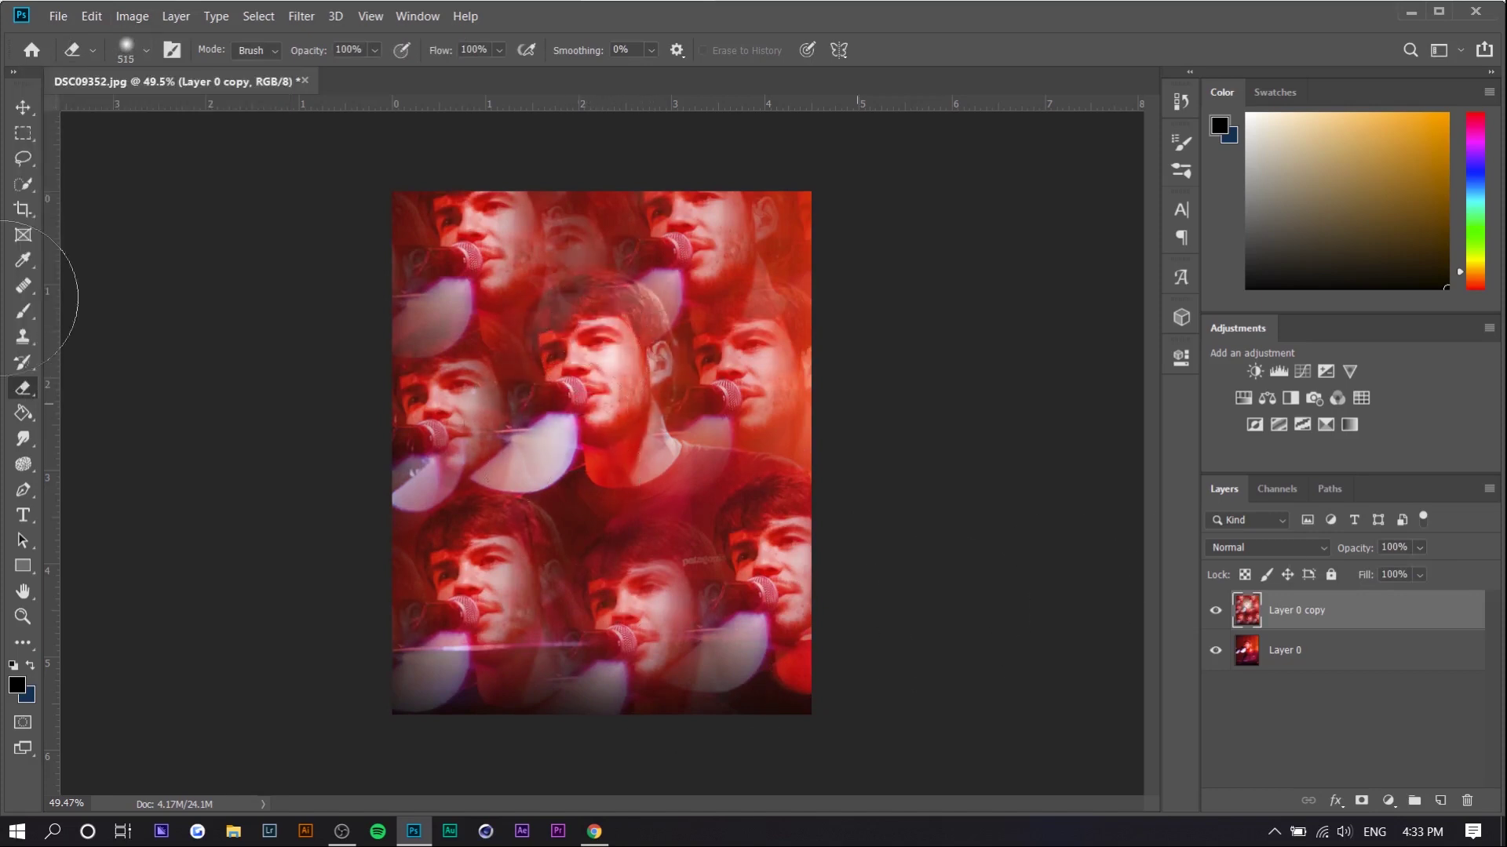
pyautogui.press('v')
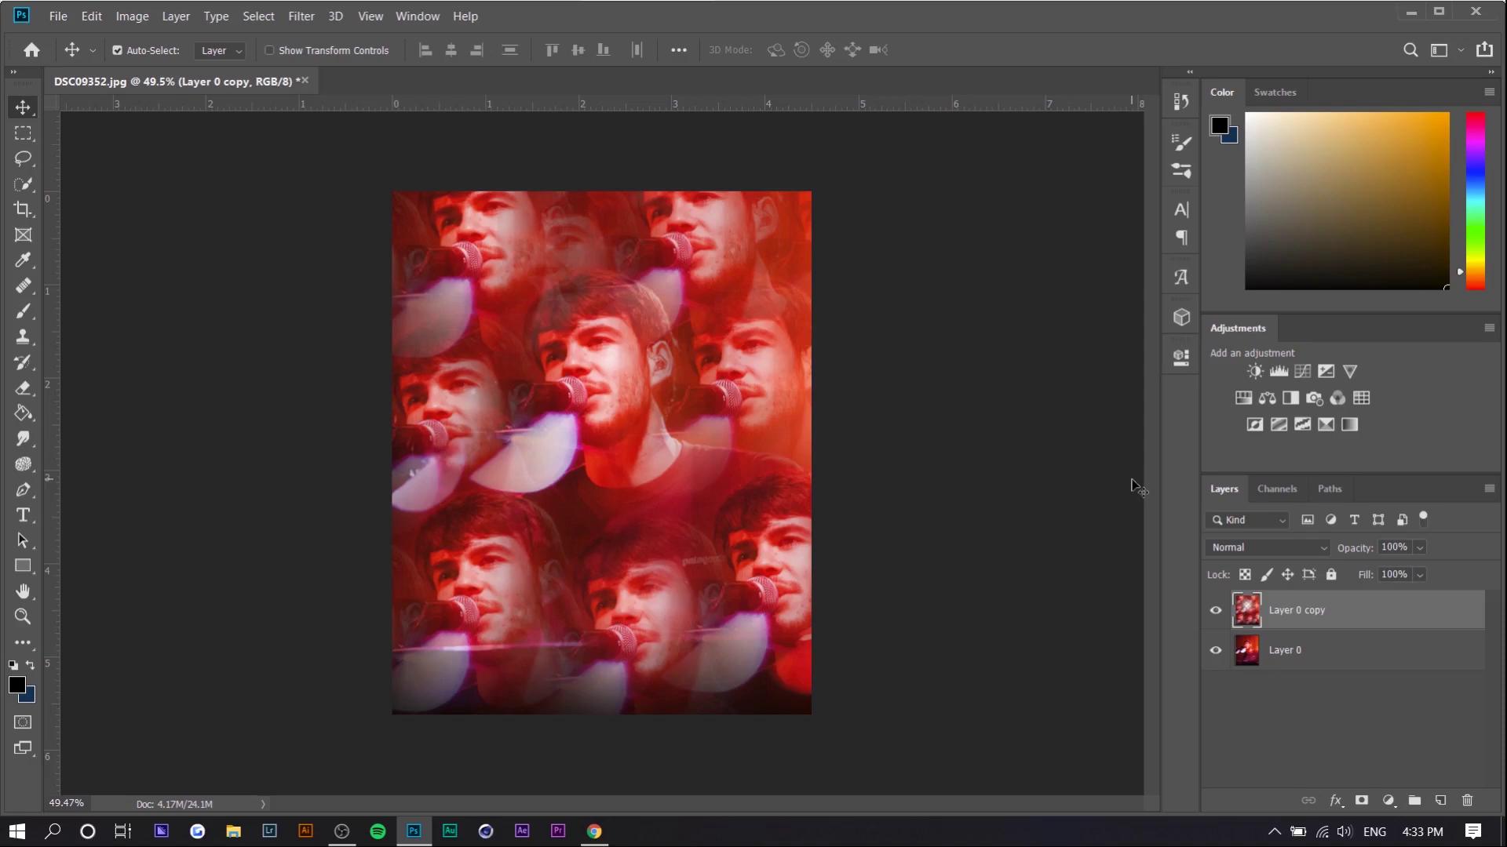
# Add a Color Balance adjustment layer with midtones set to -100 cyan-red and +11 yellow-blue.
pyautogui.click(1267, 399)
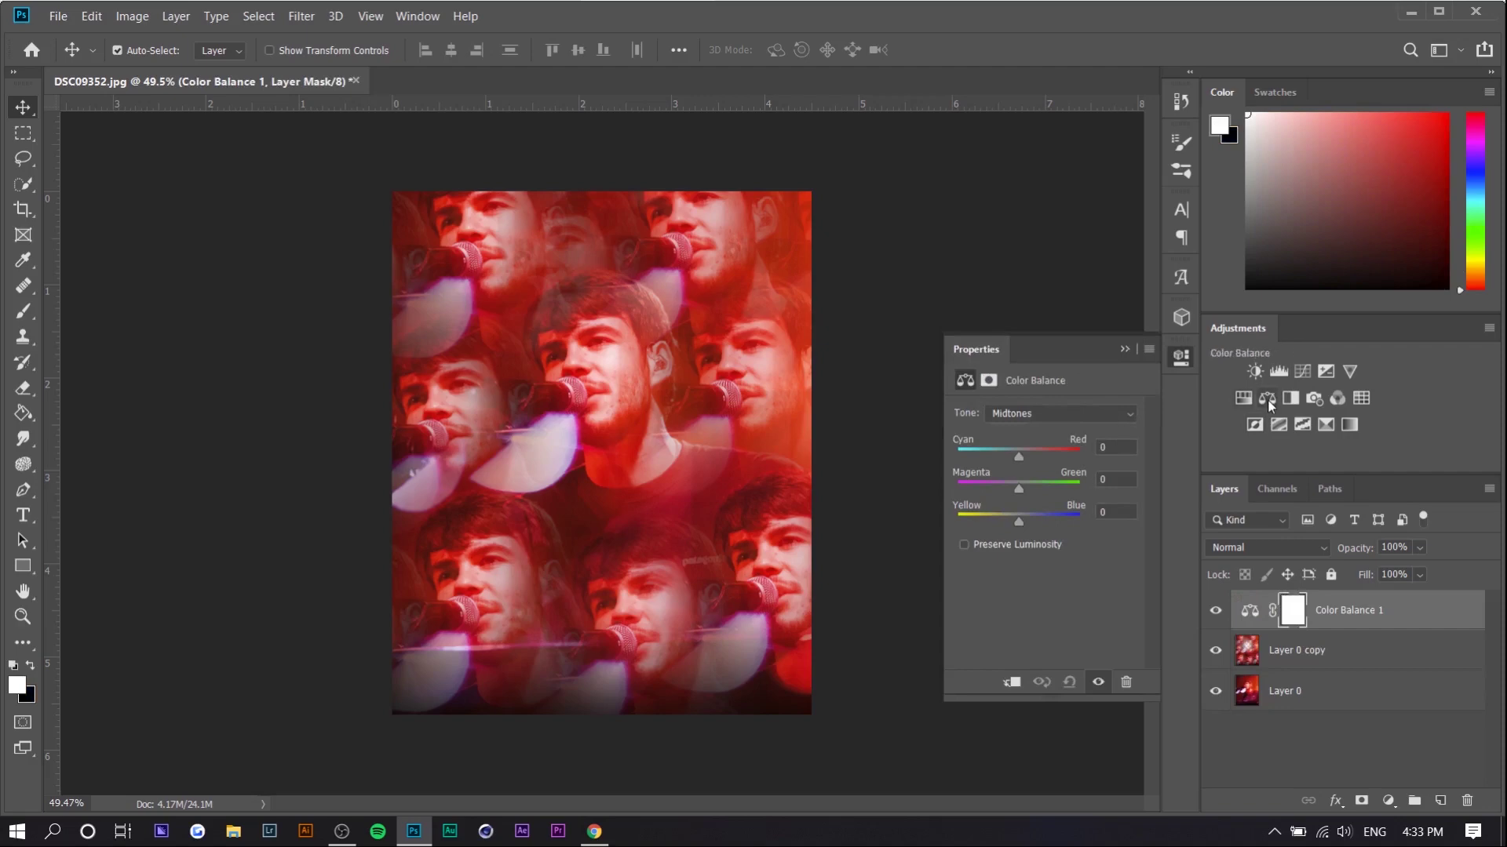
pyautogui.click(981, 455)
pyautogui.moveTo(981, 456); pyautogui.dragTo(945, 465)
pyautogui.moveTo(1053, 525)
pyautogui.mouseDown()
pyautogui.moveTo(1005, 525)
pyautogui.moveTo(1025, 526)
pyautogui.mouseUp()
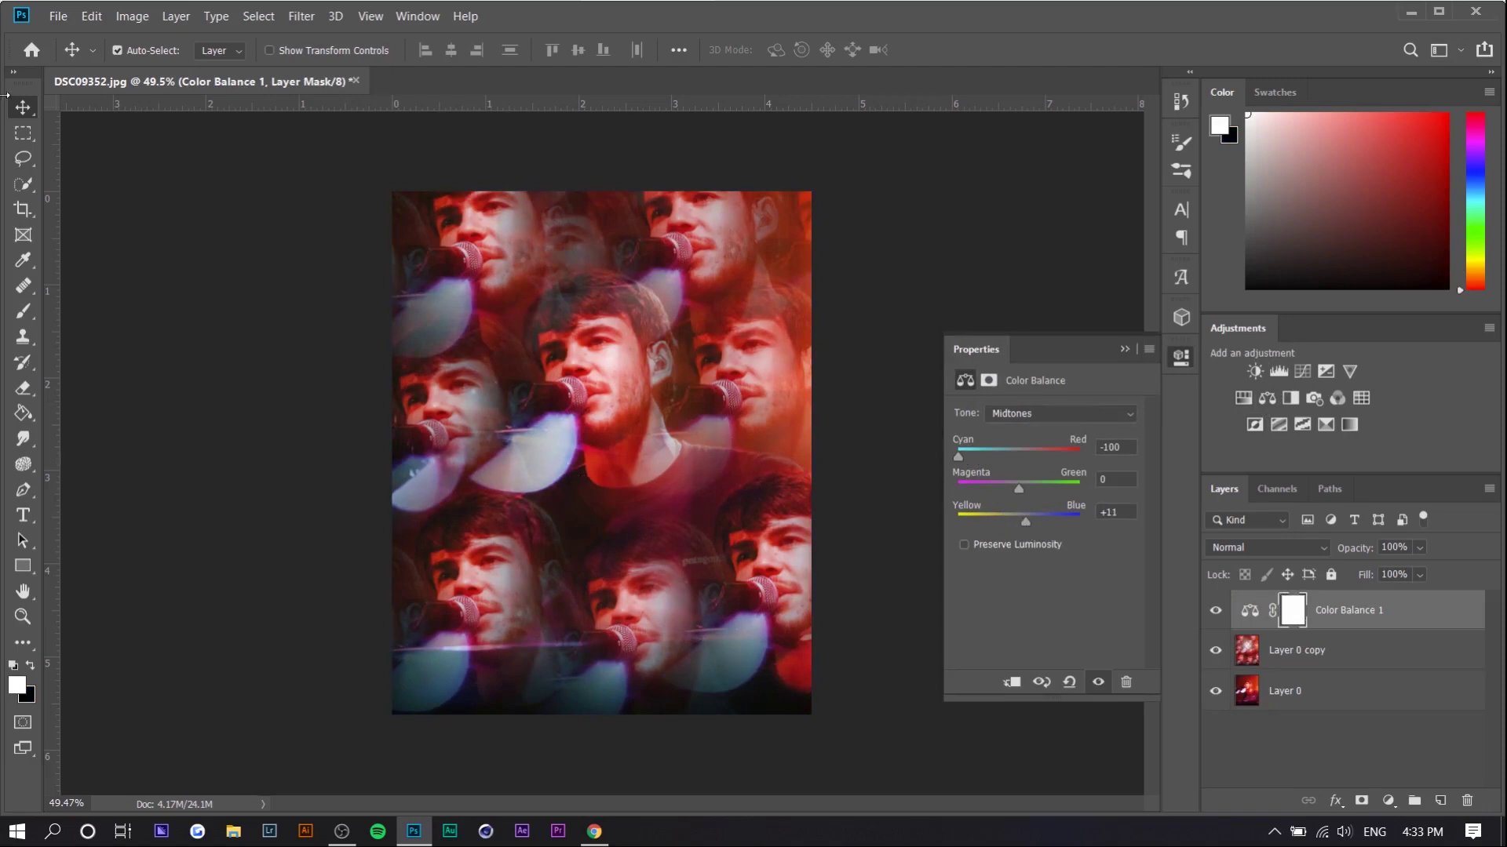
# Crop the image to the 4:5 (8:10) ratio, shifting the photo downward within the crop frame.
pyautogui.click(28, 213)
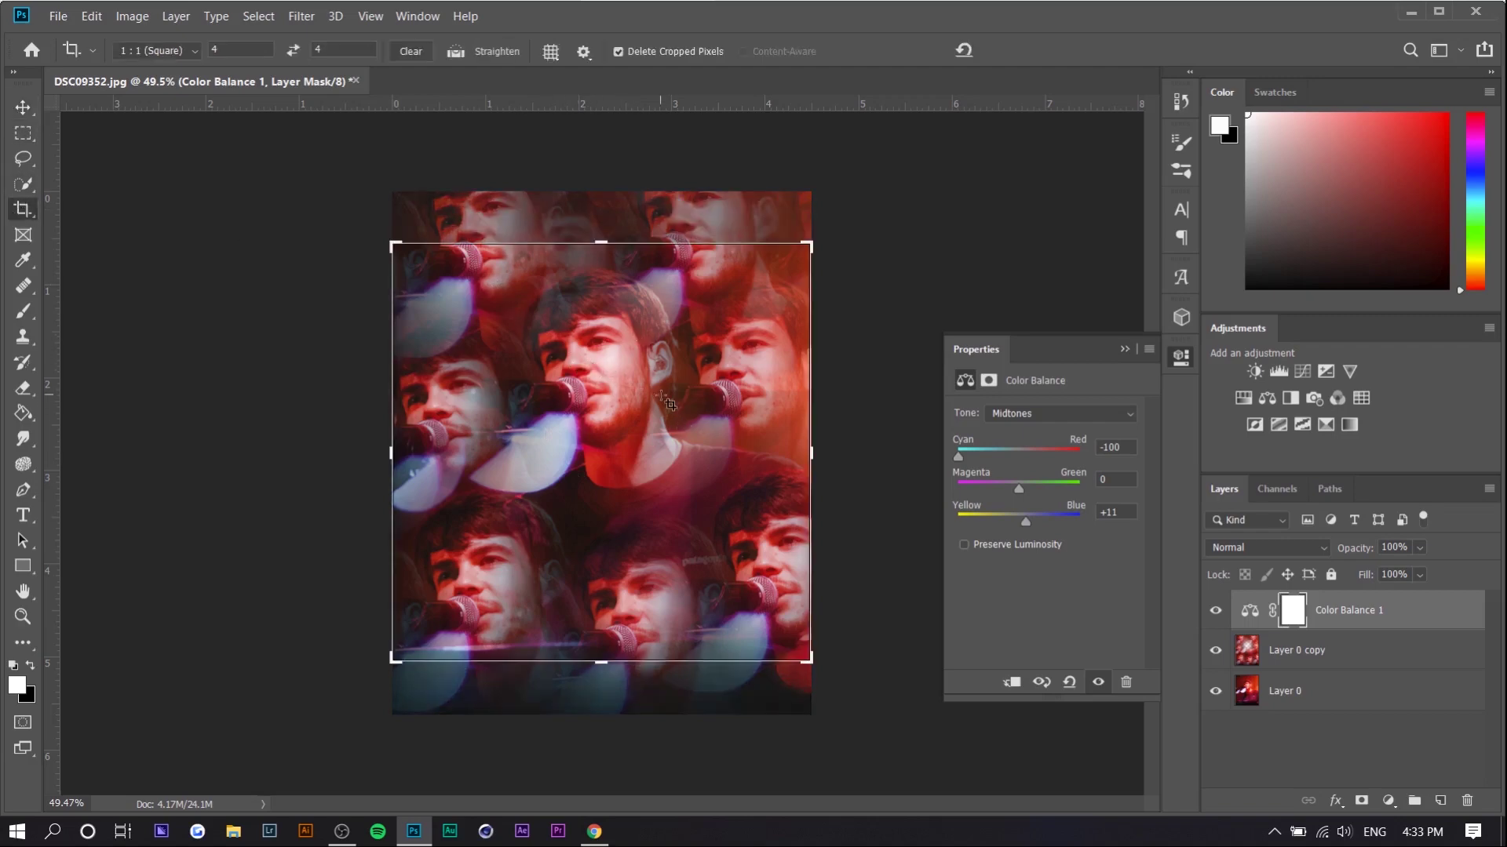
pyautogui.click(170, 51)
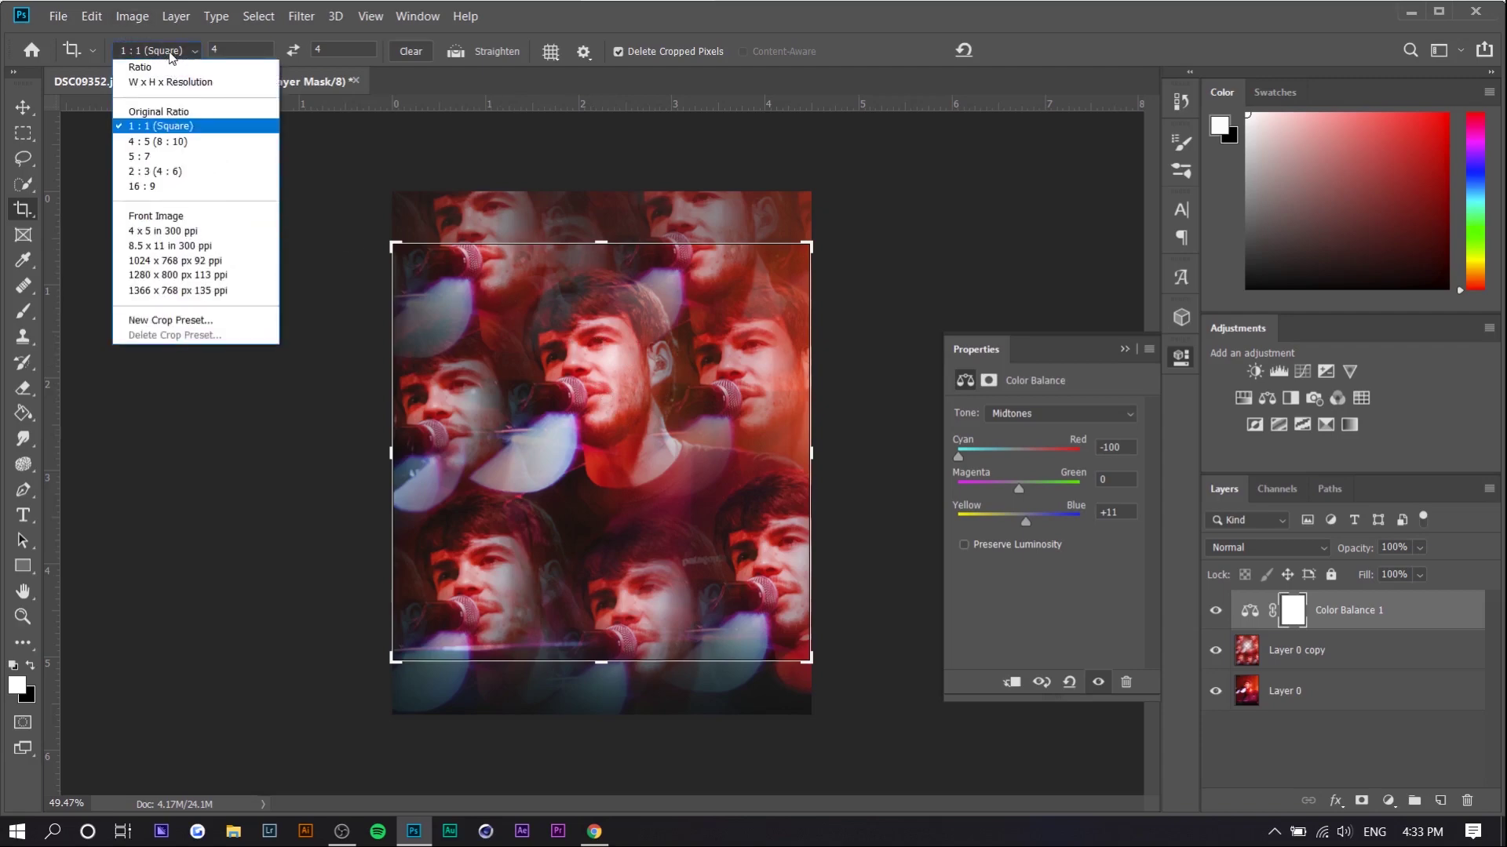
pyautogui.click(166, 142)
pyautogui.moveTo(685, 369); pyautogui.dragTo(684, 413)
pyautogui.moveTo(551, 449); pyautogui.dragTo(558, 448)
pyautogui.press('Return')
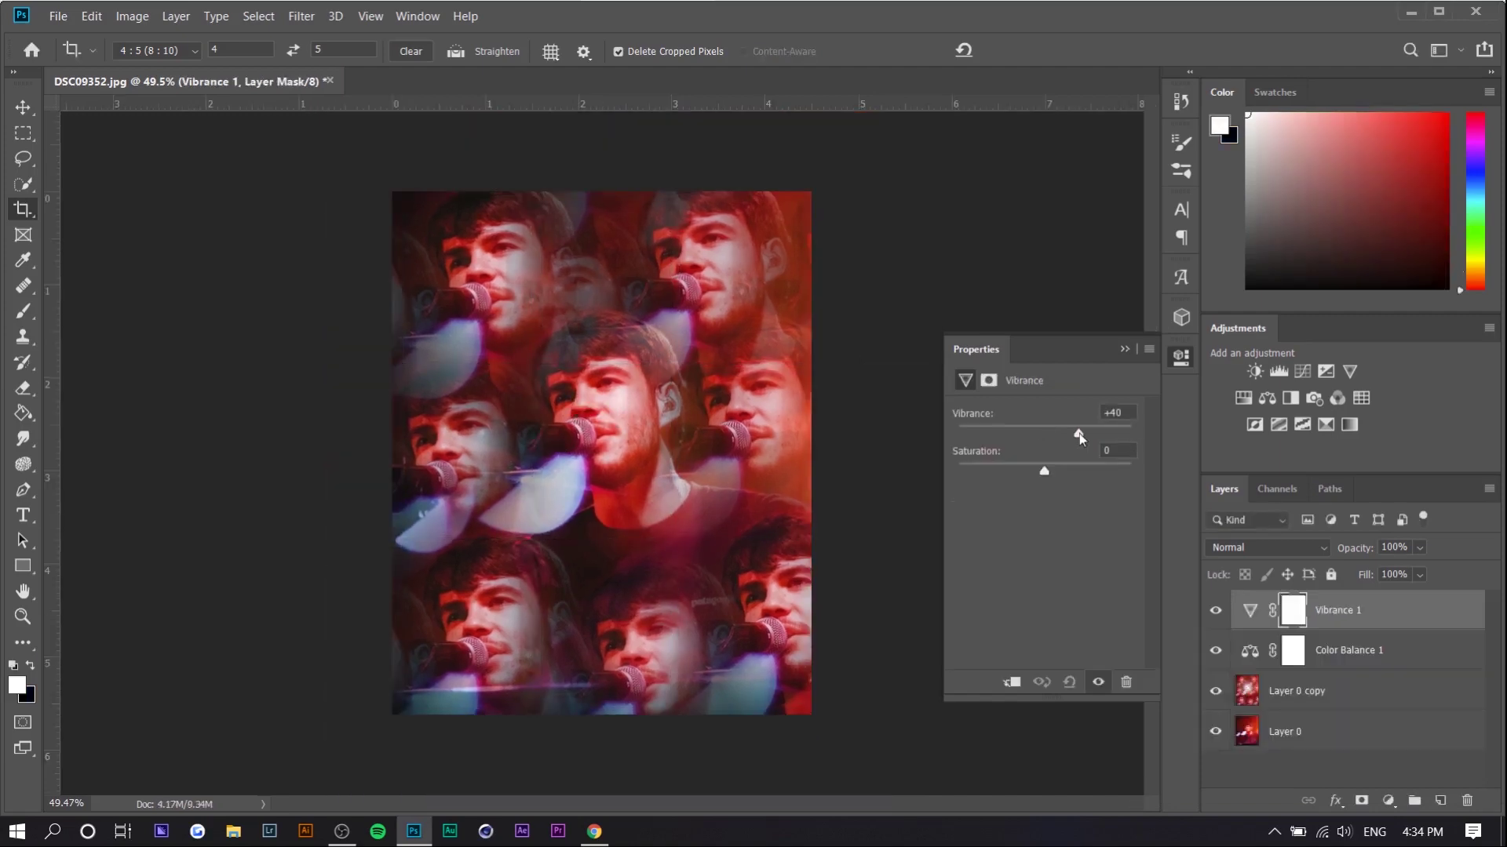
# Increase the vibrance on the Vibrance adjustment layer and collapse its properties.
pyautogui.moveTo(1079, 433); pyautogui.dragTo(1093, 437)
pyautogui.click(1125, 349)
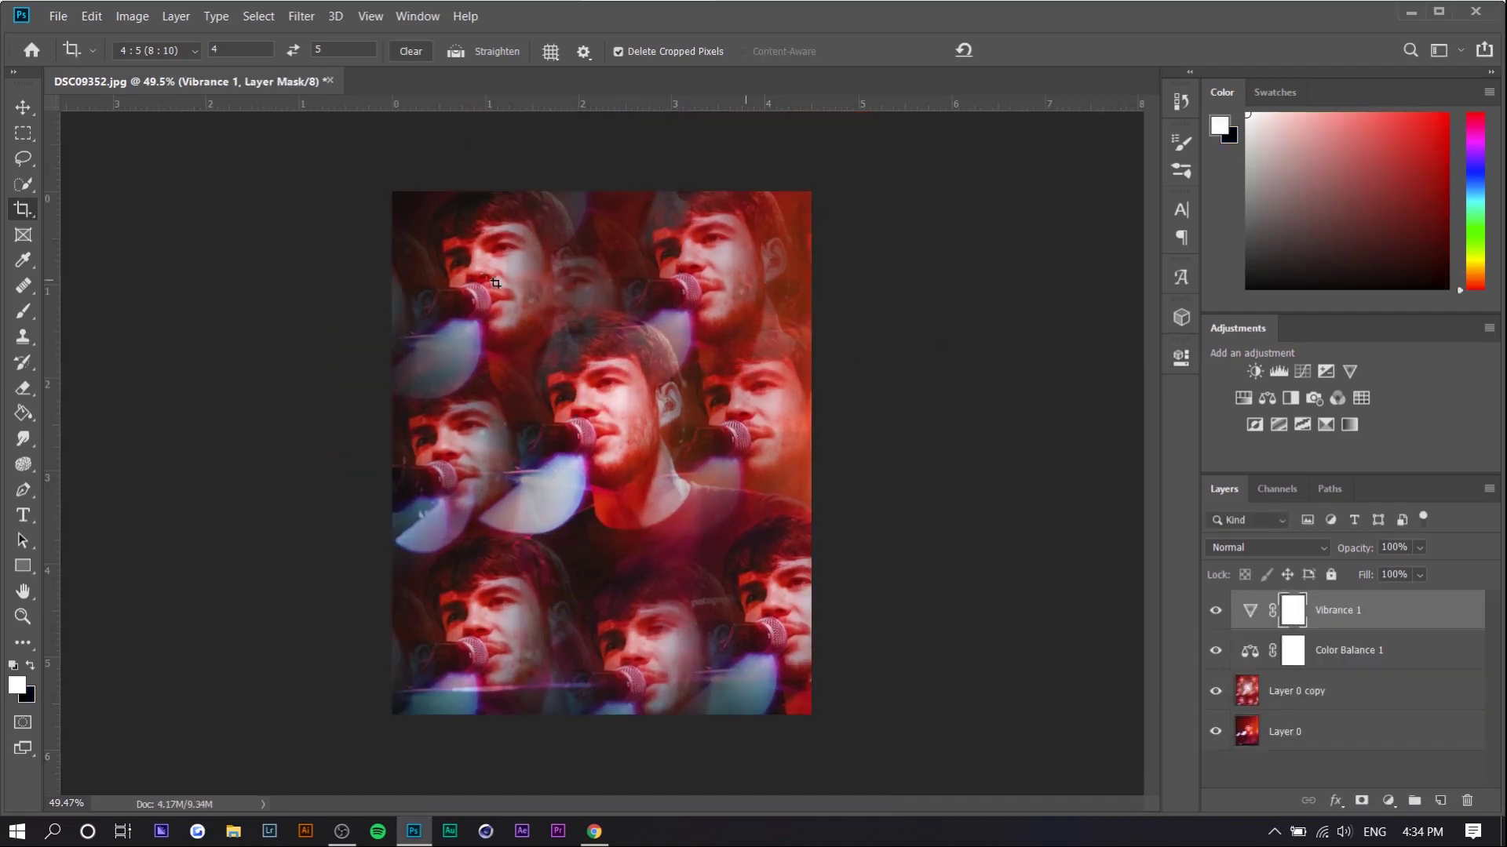
pyautogui.click(22, 107)
# Duplicate Layer 0 copy three times.
pyautogui.click(1326, 688)
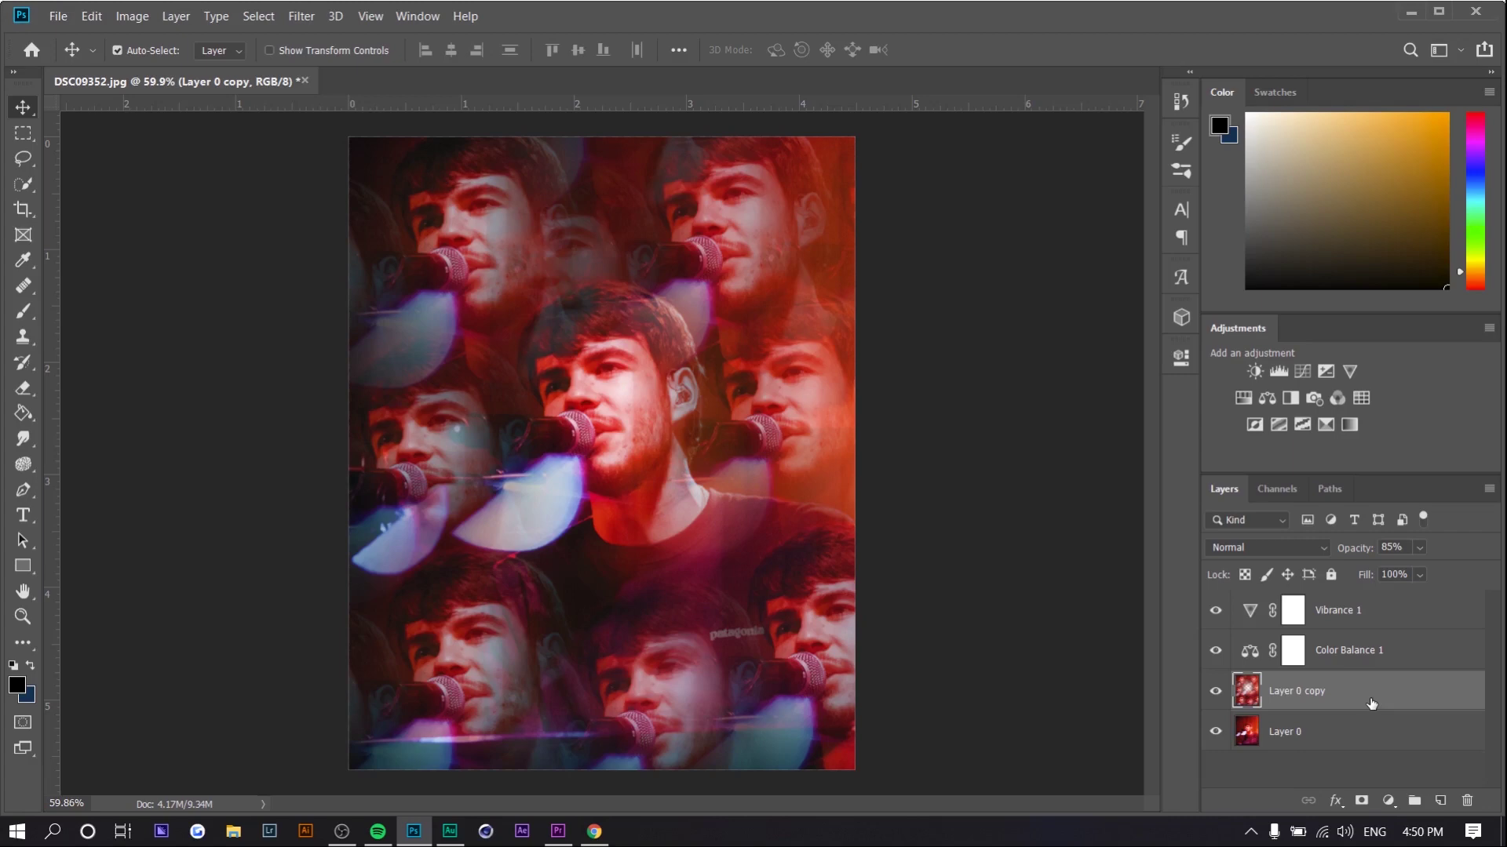
pyautogui.press('ctrl')
pyautogui.press('ctrl')
pyautogui.hotkey('ctrl', 'j')
pyautogui.hotkey('ctrl', 'j')
pyautogui.hotkey('ctrl', 'j')
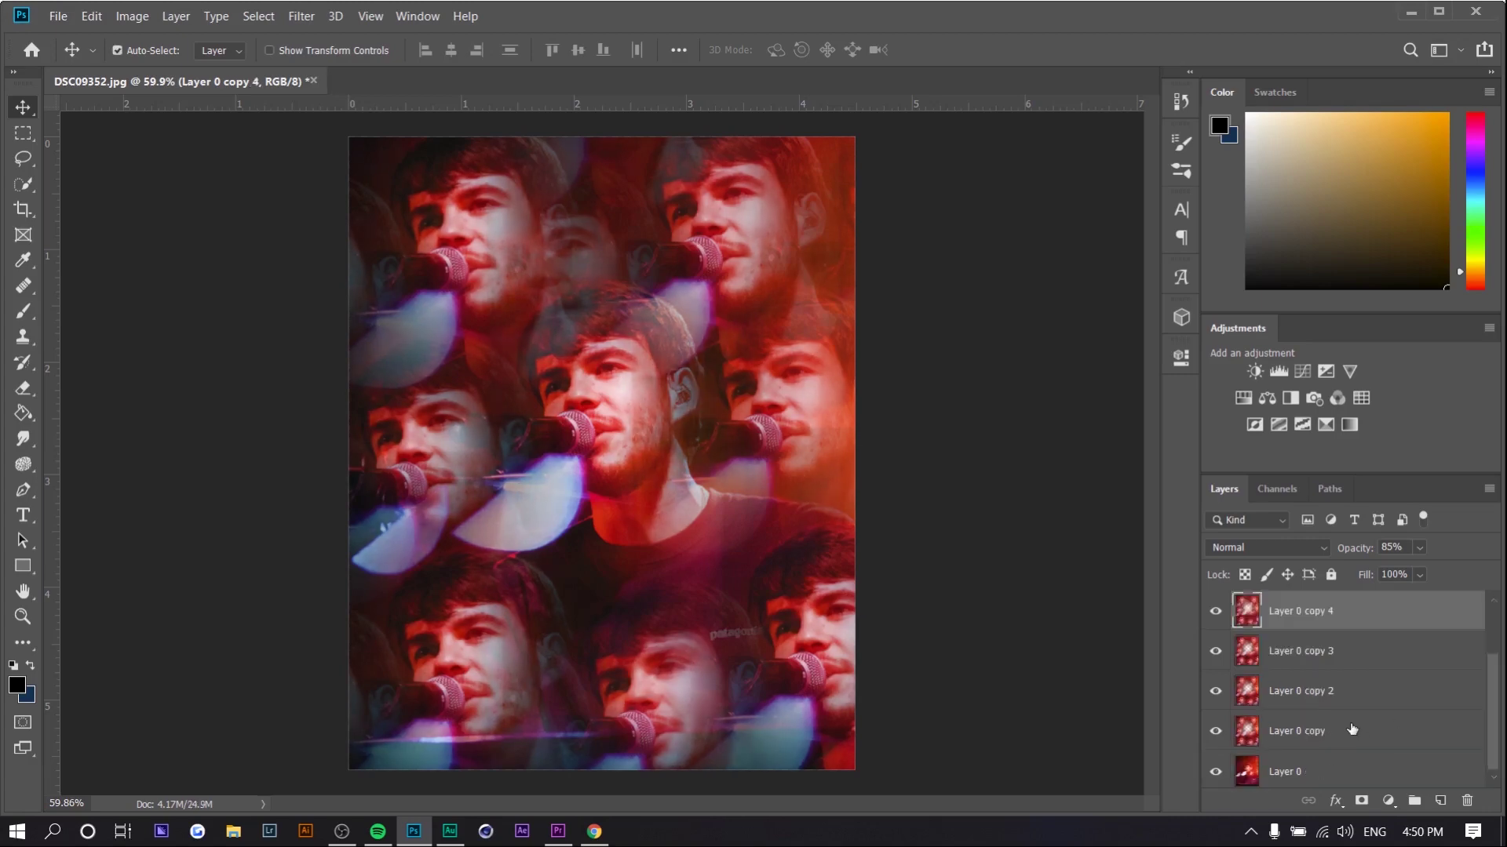
# Limit Layer 0 copy 4 to the red channel in its blending options.
pyautogui.rightClick(1317, 622)
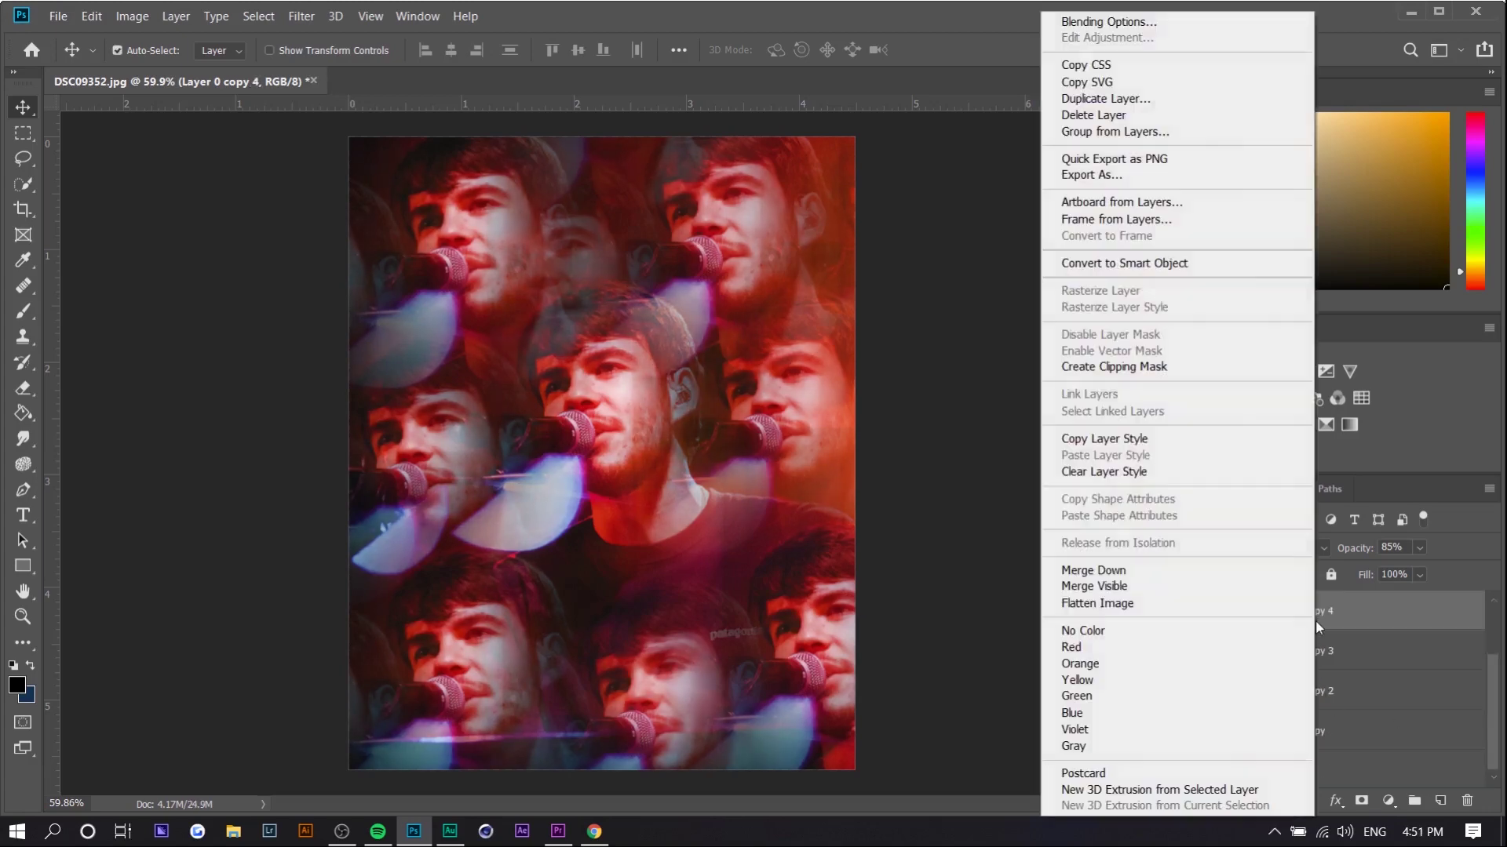
pyautogui.click(1116, 28)
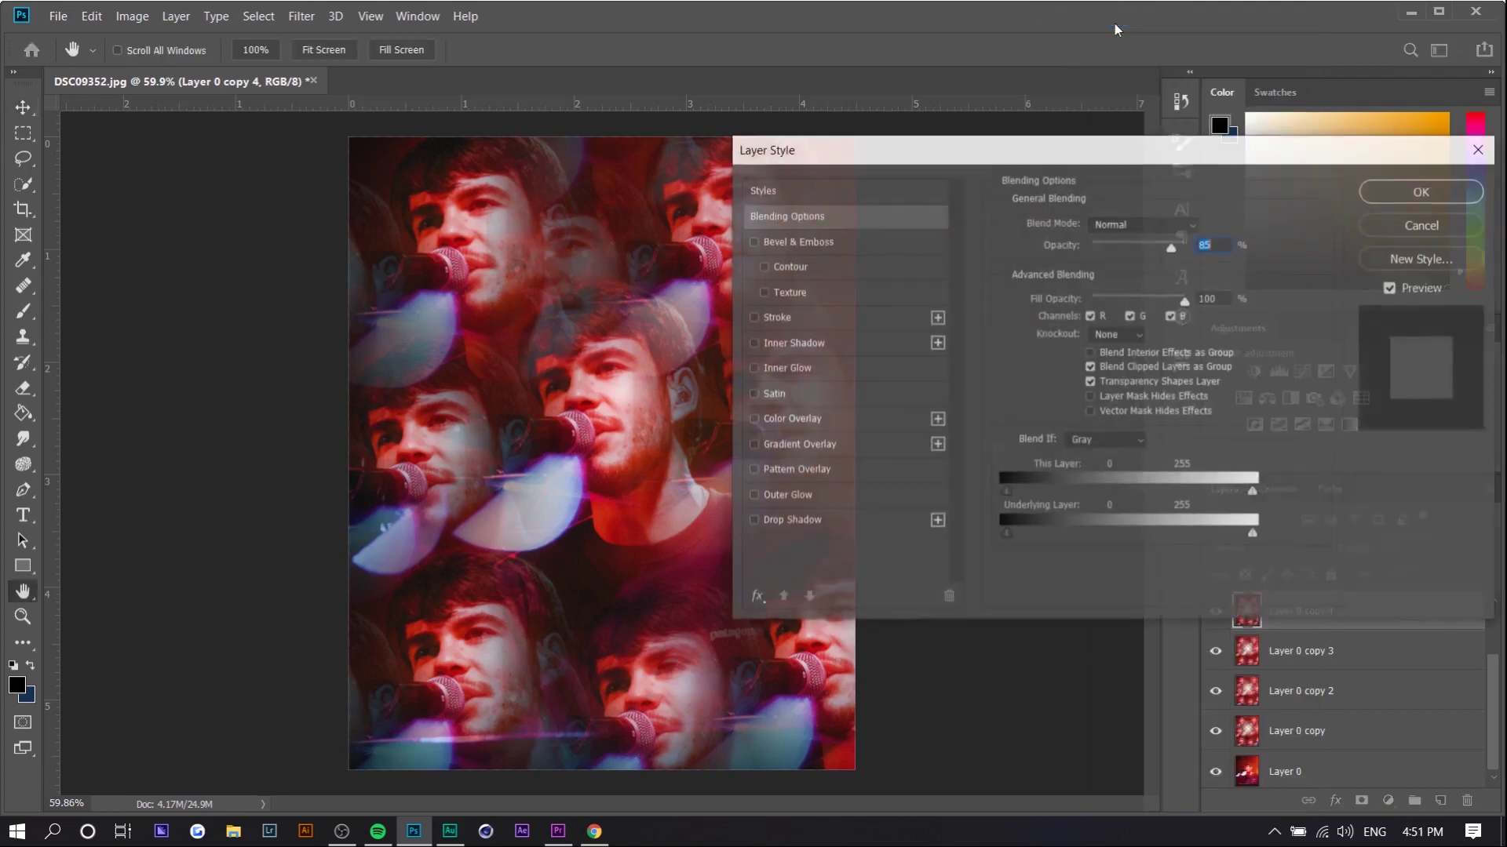
pyautogui.click(1128, 315)
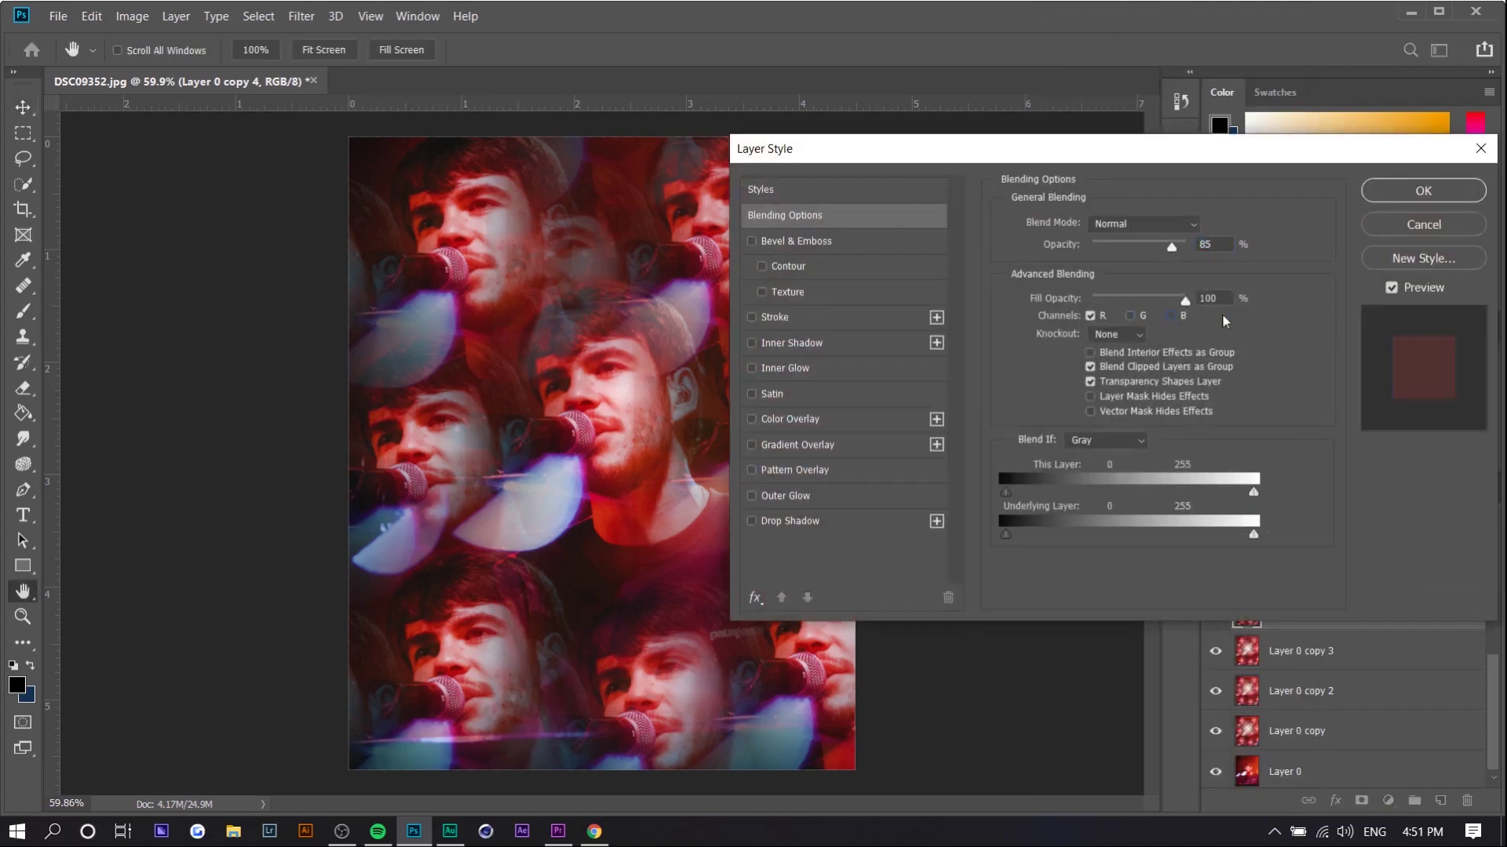
pyautogui.click(1425, 224)
# Limit Layer 0 copy 3 to the green channel in its blending options.
pyautogui.rightClick(1364, 667)
pyautogui.click(1240, 30)
pyautogui.click(1100, 318)
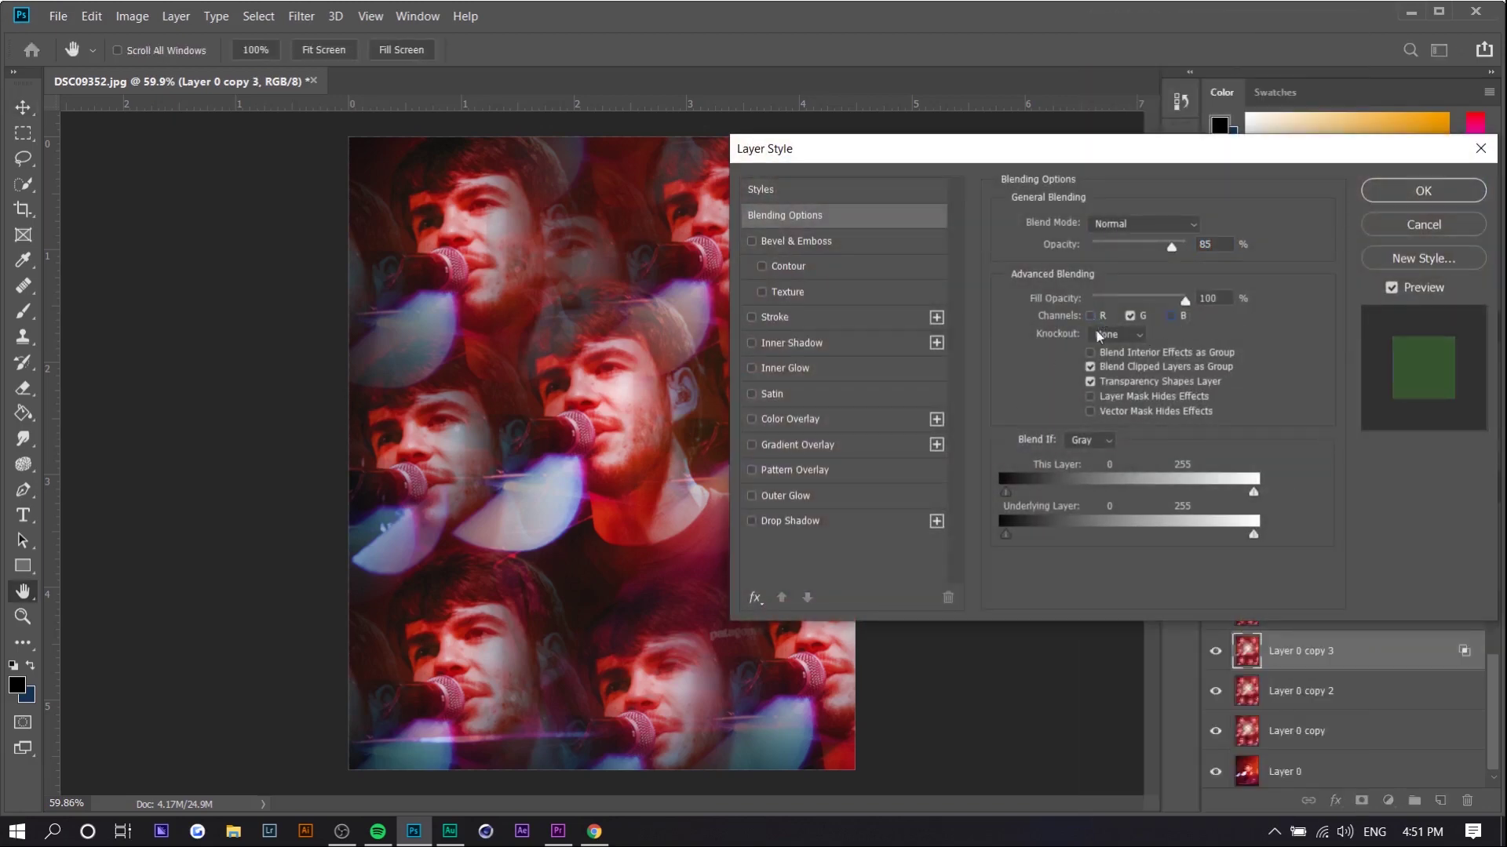
pyautogui.click(1380, 226)
# Limit Layer 0 copy 2 to the blue channel in its blending options.
pyautogui.rightClick(1386, 679)
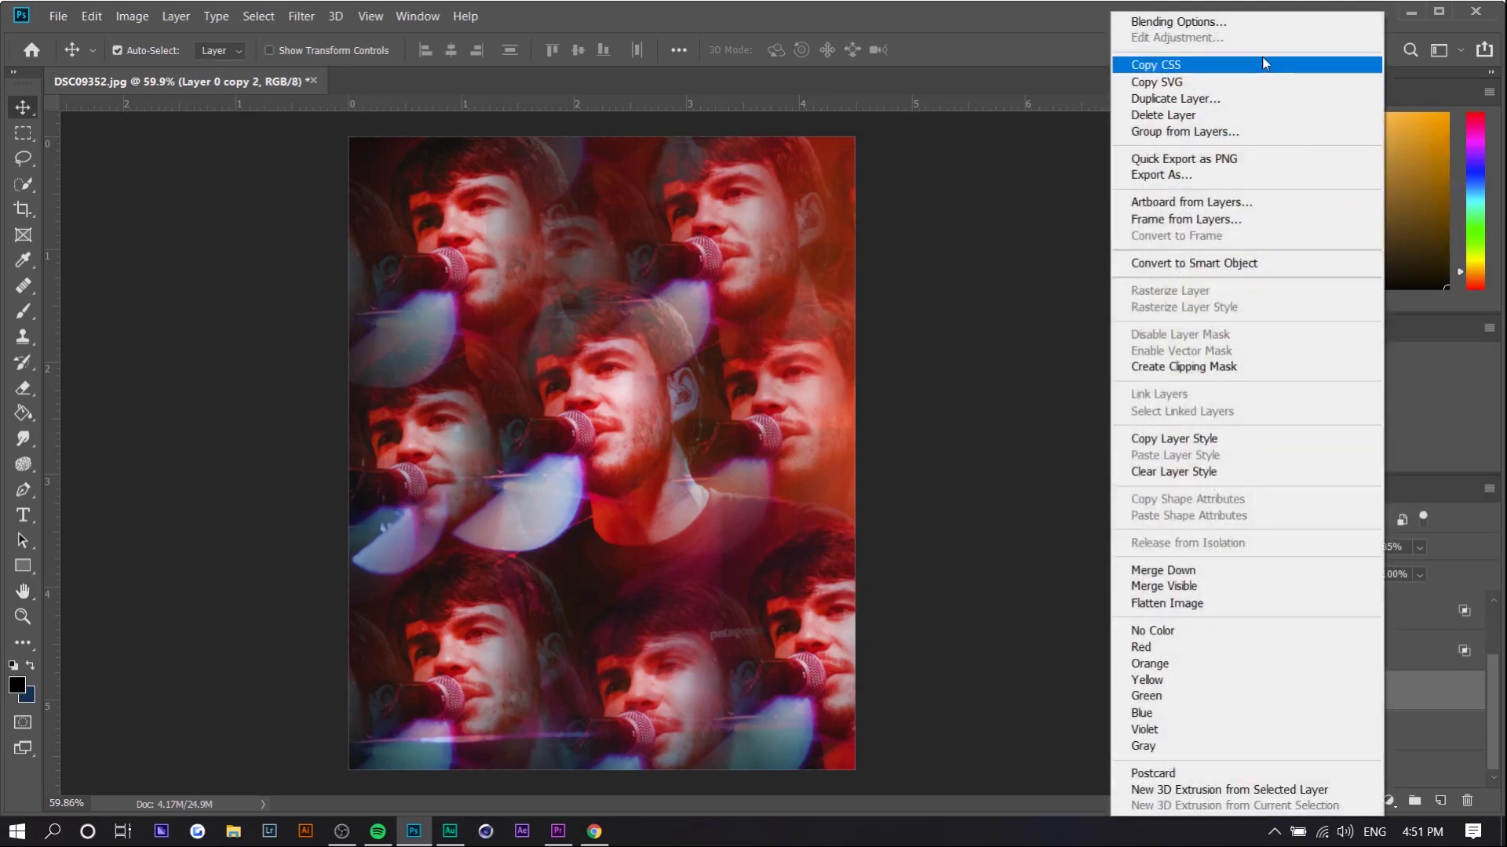
pyautogui.click(1263, 24)
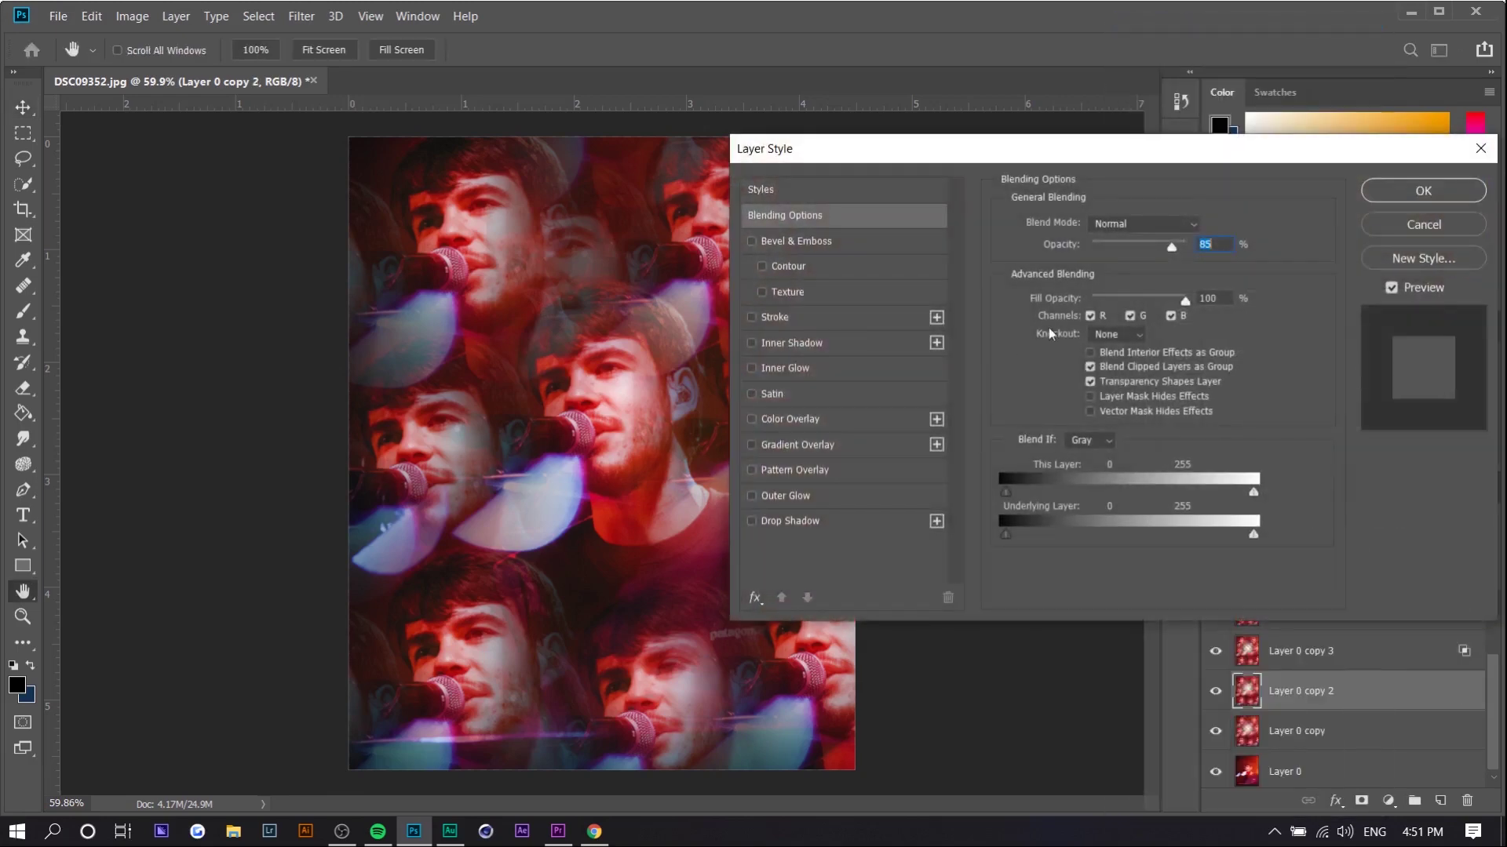
pyautogui.click(1089, 316)
pyautogui.click(1130, 316)
pyautogui.click(1400, 189)
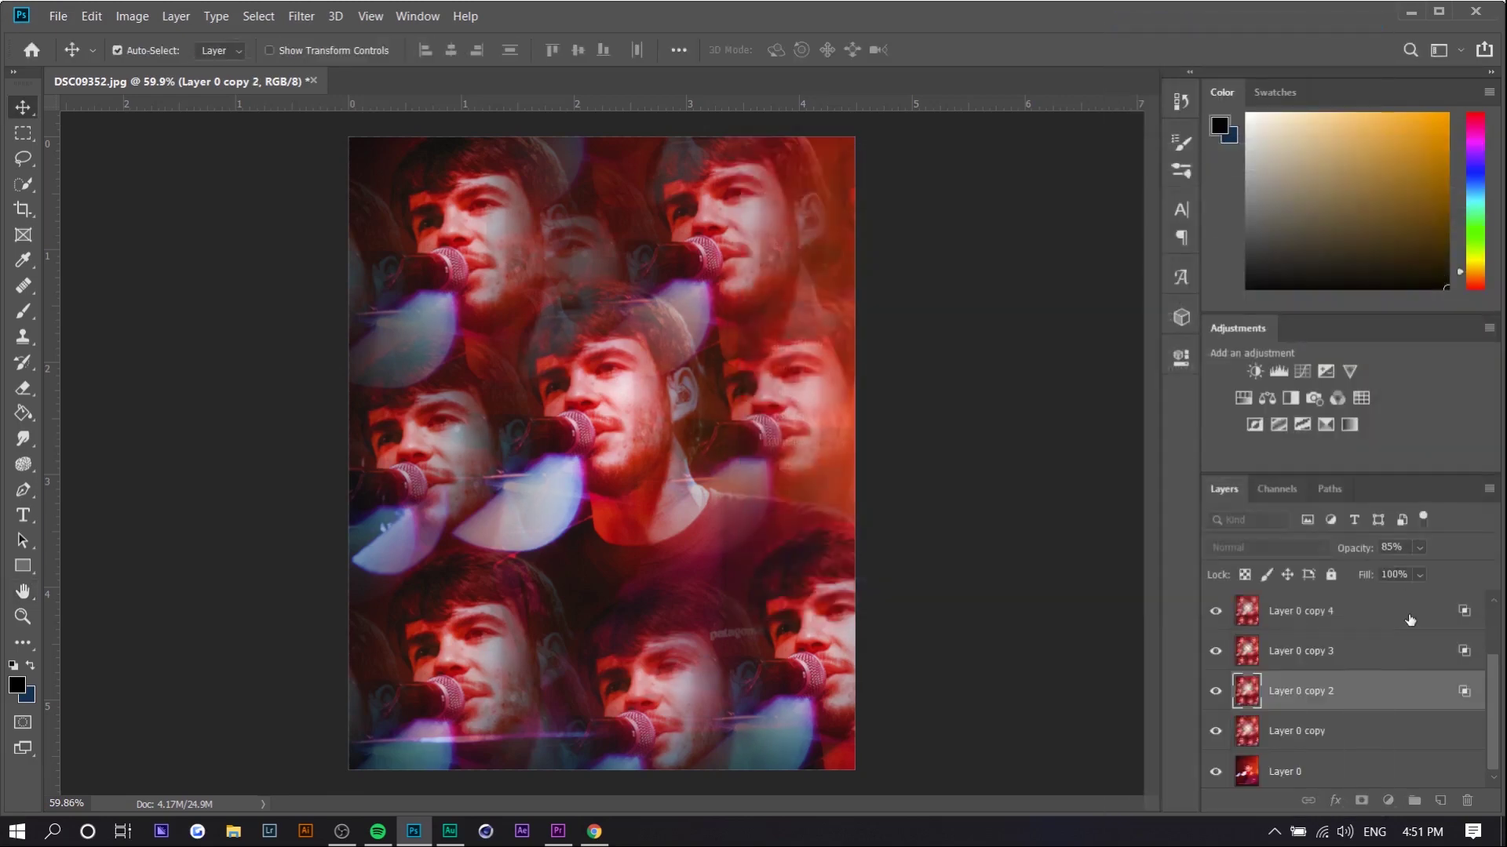
# Nudge the red-channel Layer 0 copy 4 slightly to the right and the green-channel Layer 0 copy 3 to the left.
pyautogui.click(1380, 621)
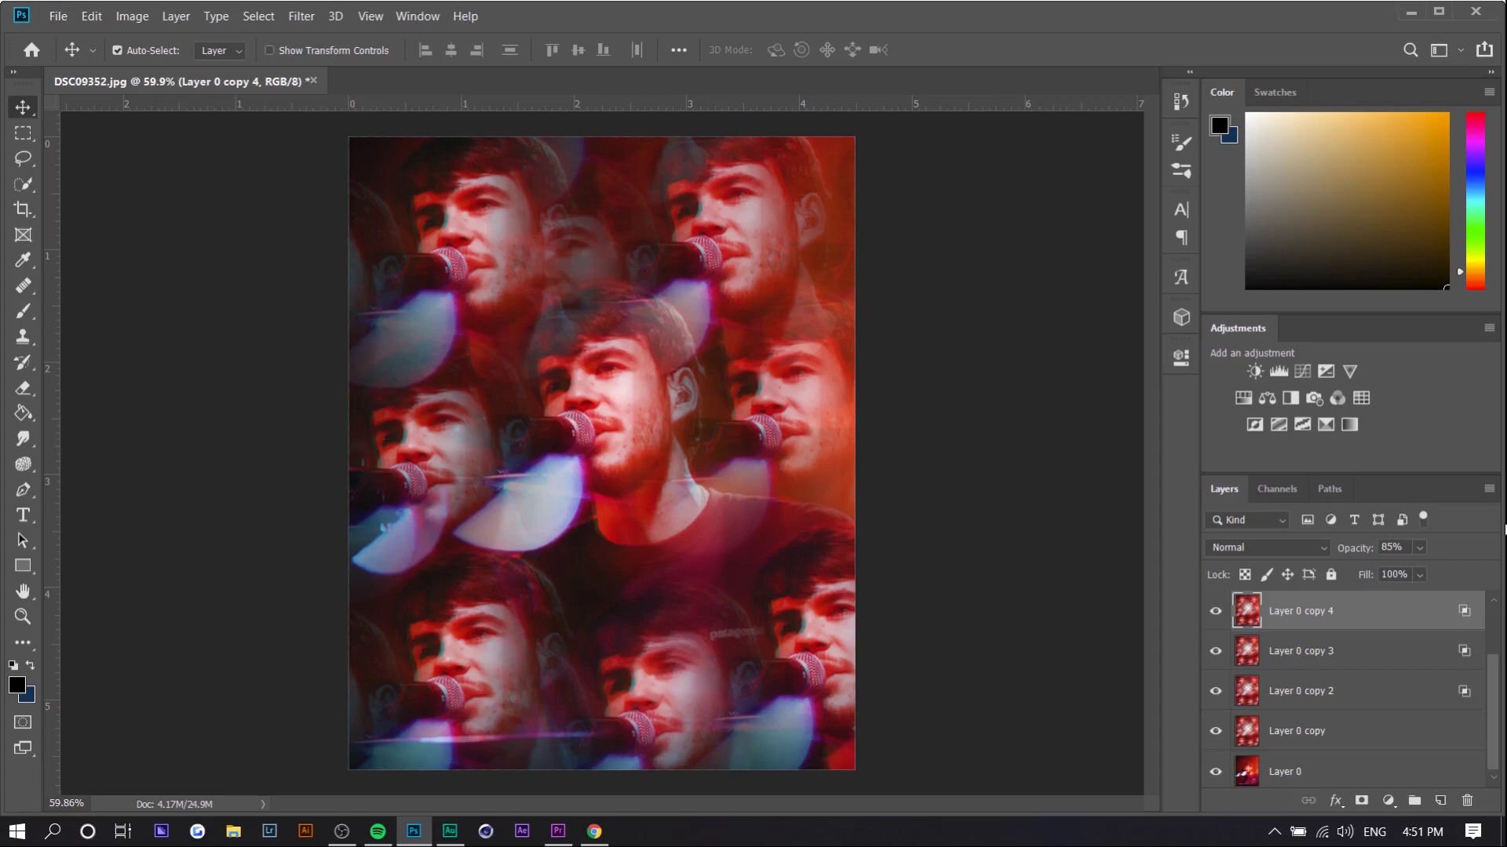
pyautogui.scroll(2, 694, 463)
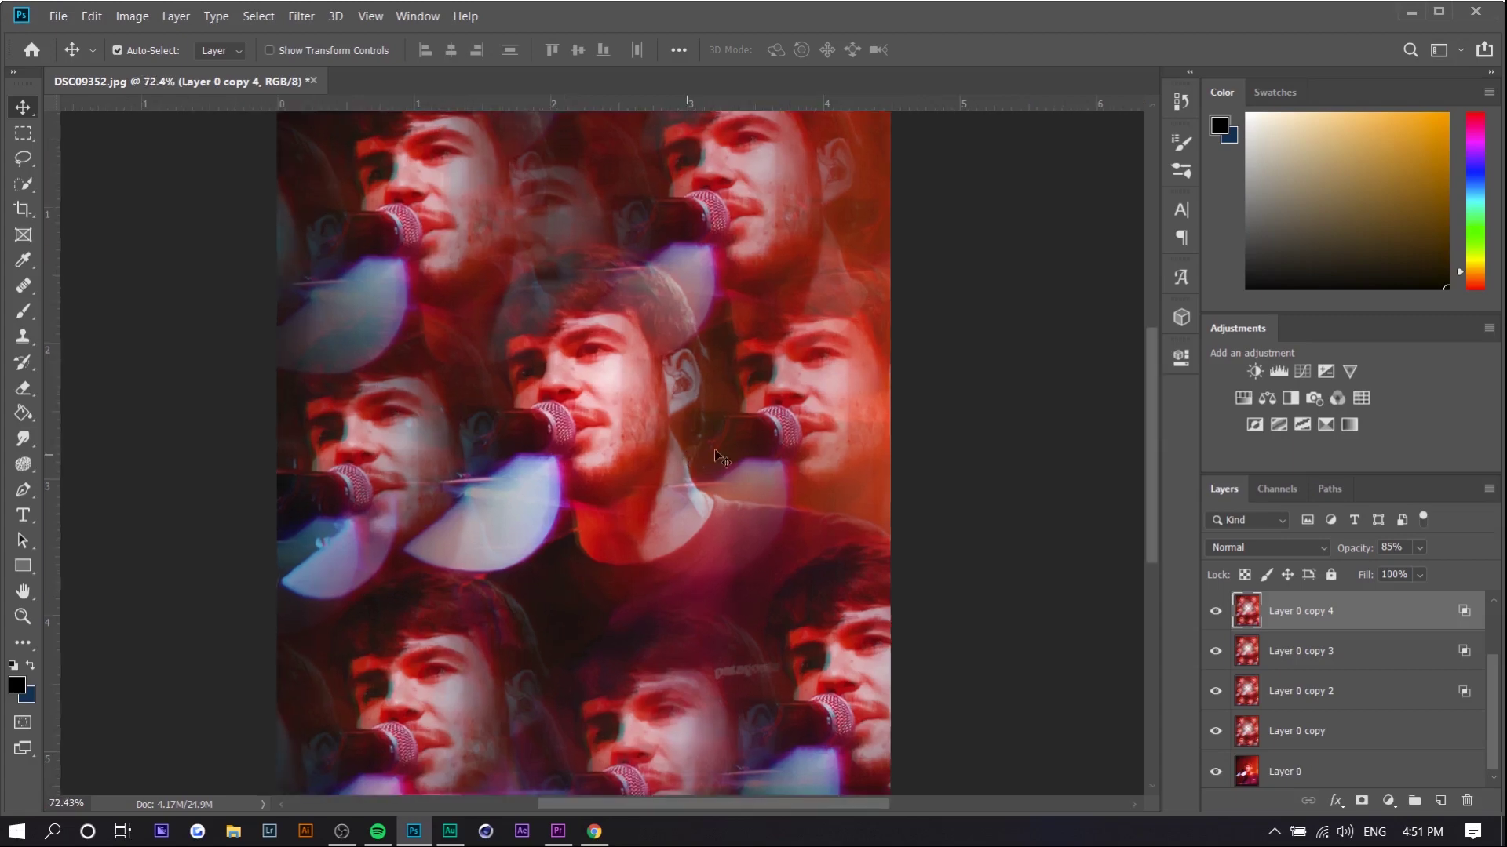
pyautogui.click(1353, 648)
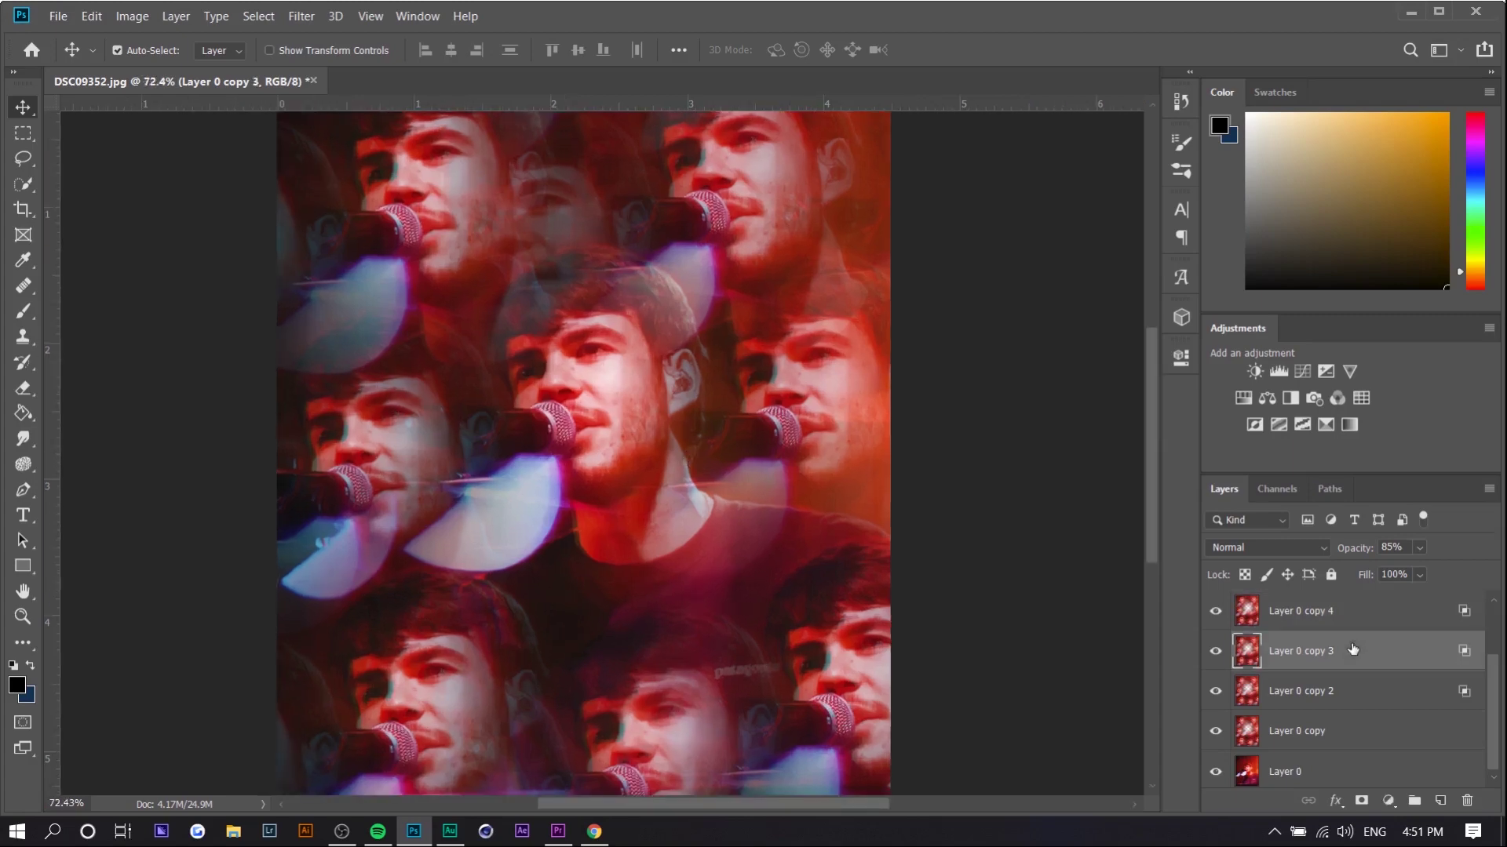
pyautogui.hotkey('shift', 'Left')
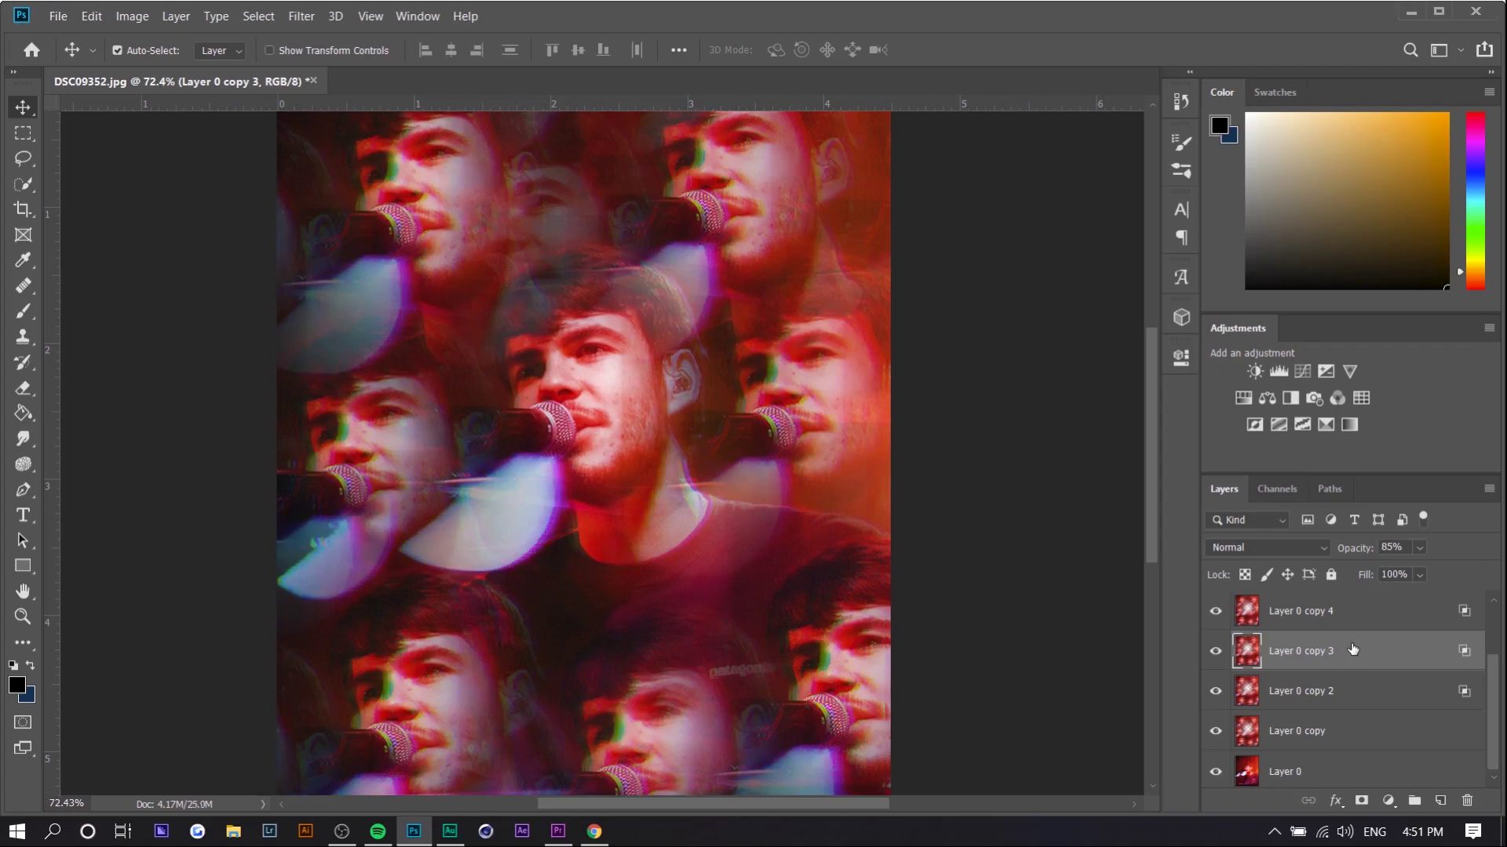
# Nudge the blue-channel Layer 0 copy 2 downward to strengthen the color split.
pyautogui.scroll(-1, 528, 424)
pyautogui.scroll(2, 528, 424)
pyautogui.scroll(-1, 528, 424)
pyautogui.click(1349, 695)
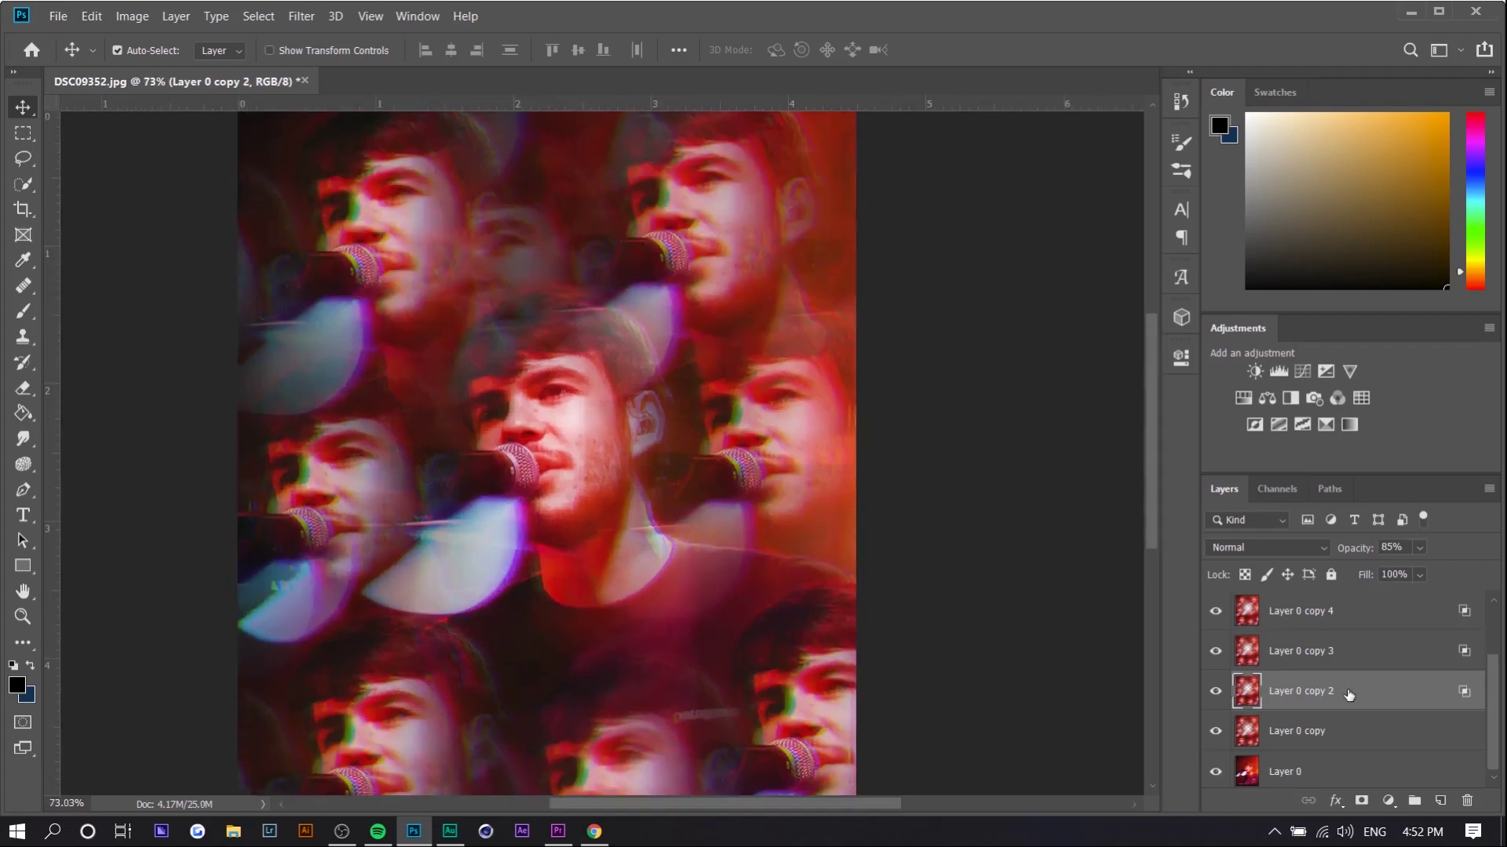
pyautogui.hotkey('shift', 'Down')
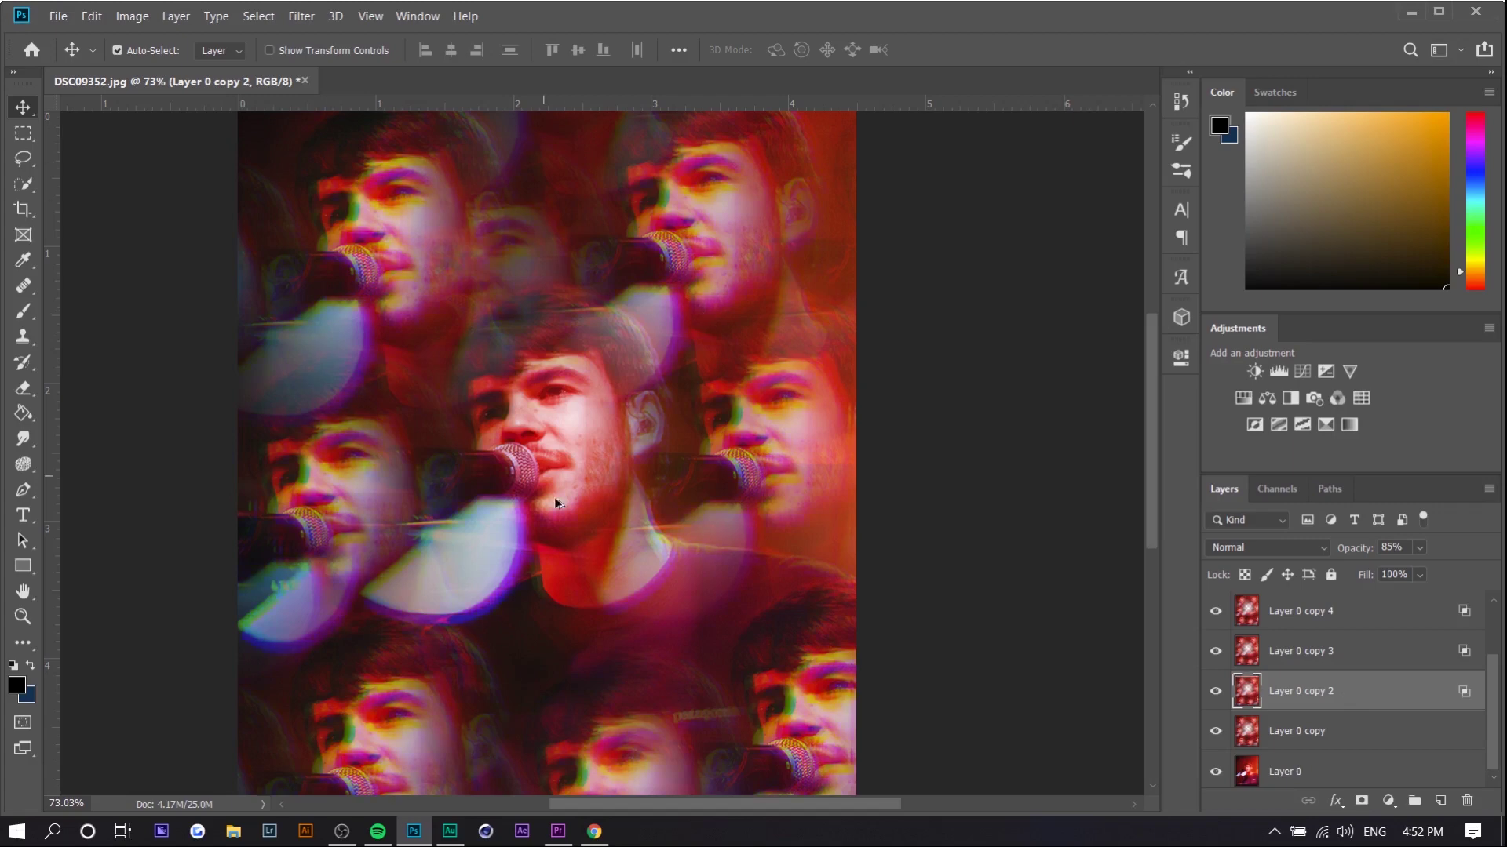
pyautogui.scroll(-1, 548, 495)
pyautogui.scroll(-1, 603, 635)
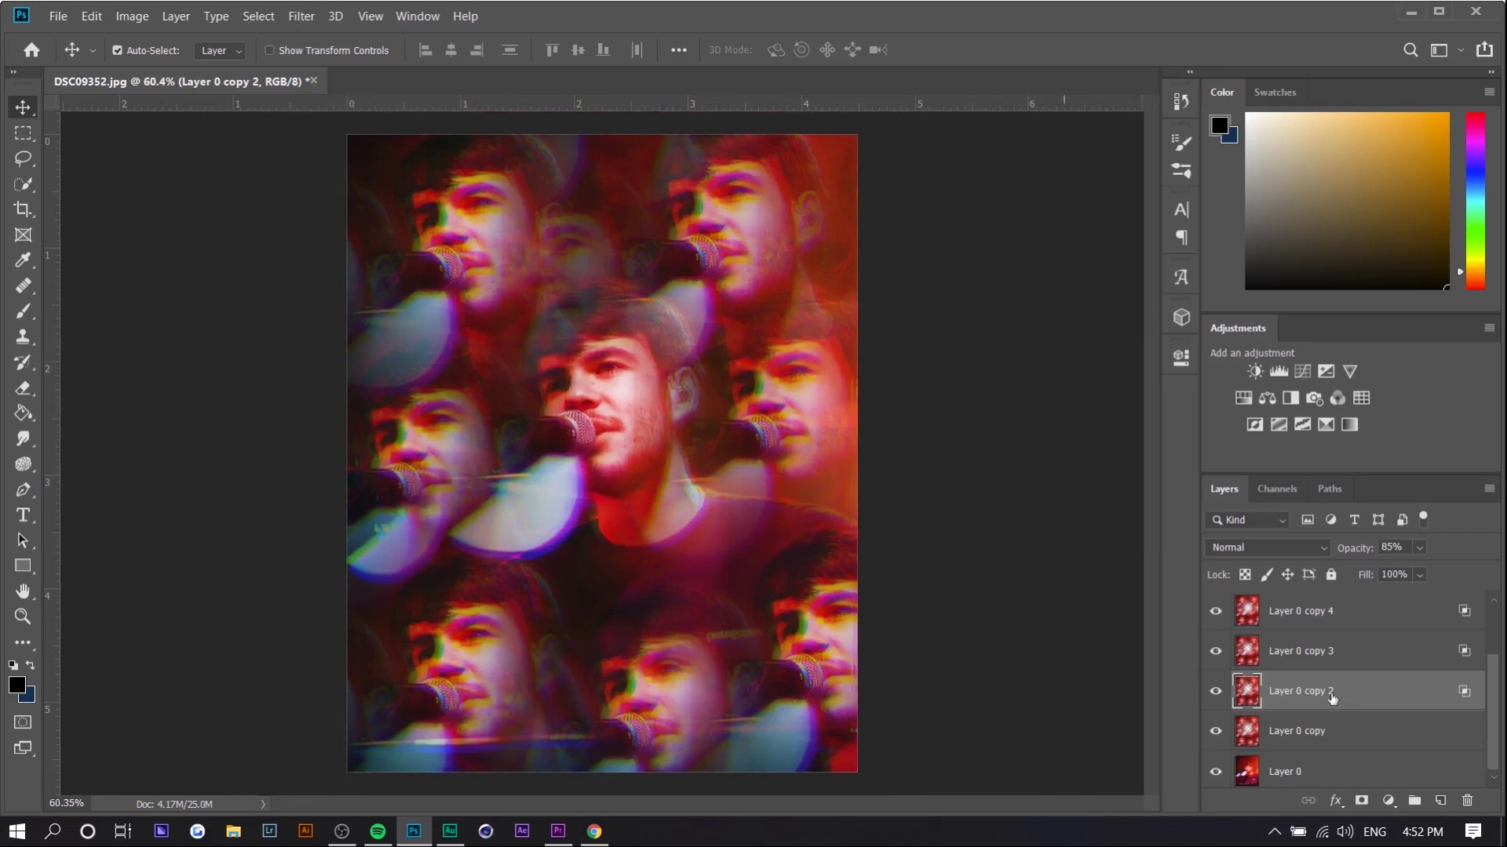
# Merge Layer 0 copy through Layer 0 copy 4 into one layer, leaving Layer 0 and the adjustment layers separate.
pyautogui.keyDown('shift'); pyautogui.click(1349, 728); pyautogui.keyUp('shift')
pyautogui.scroll(1, 1348, 729)
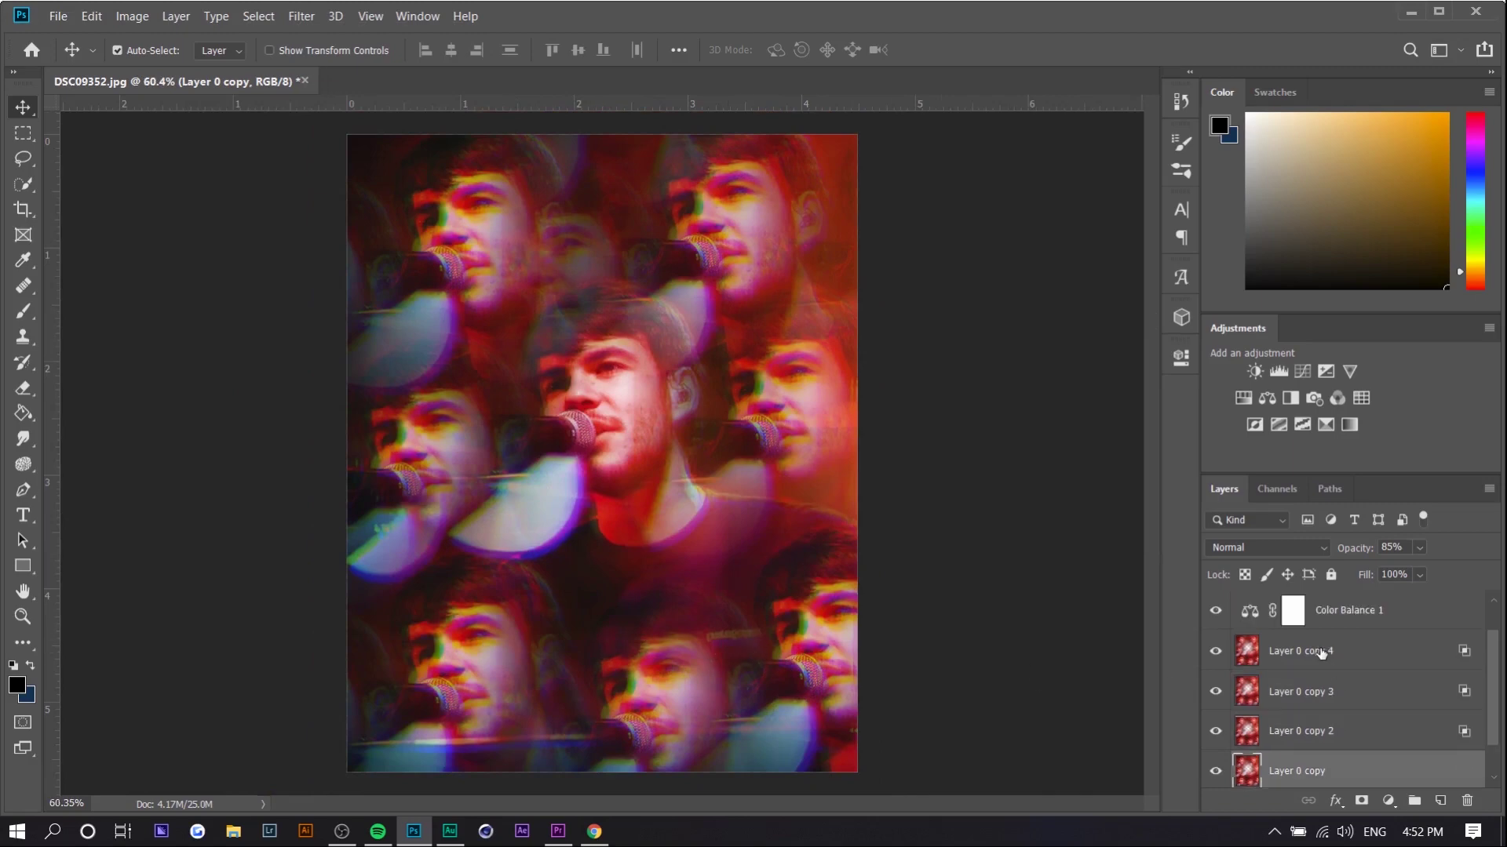
pyautogui.keyDown('shift'); pyautogui.click(1327, 664); pyautogui.keyUp('shift')
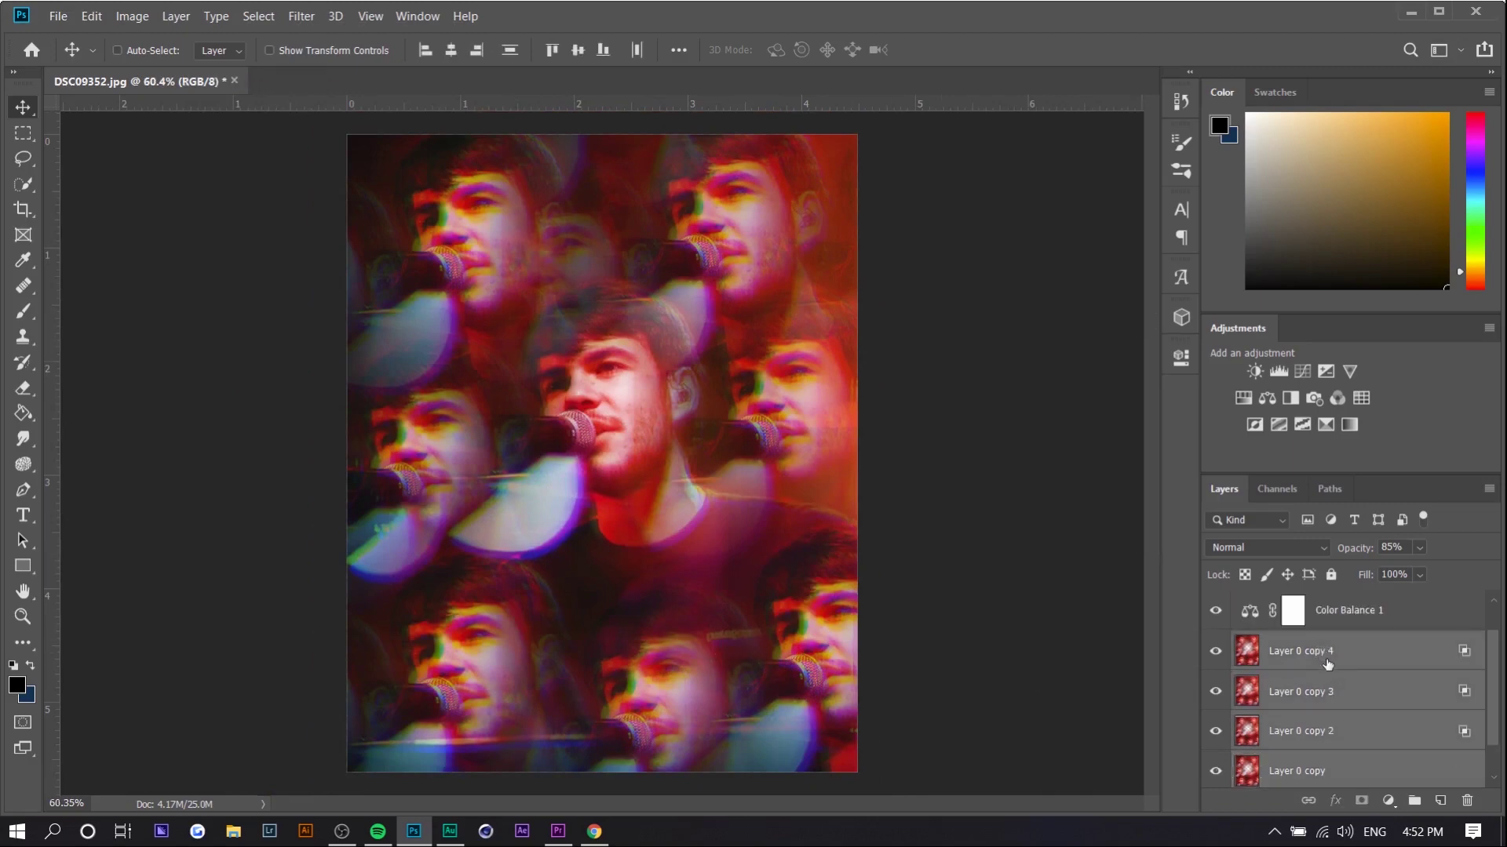
pyautogui.scroll(-1, 1327, 664)
pyautogui.click(1321, 720)
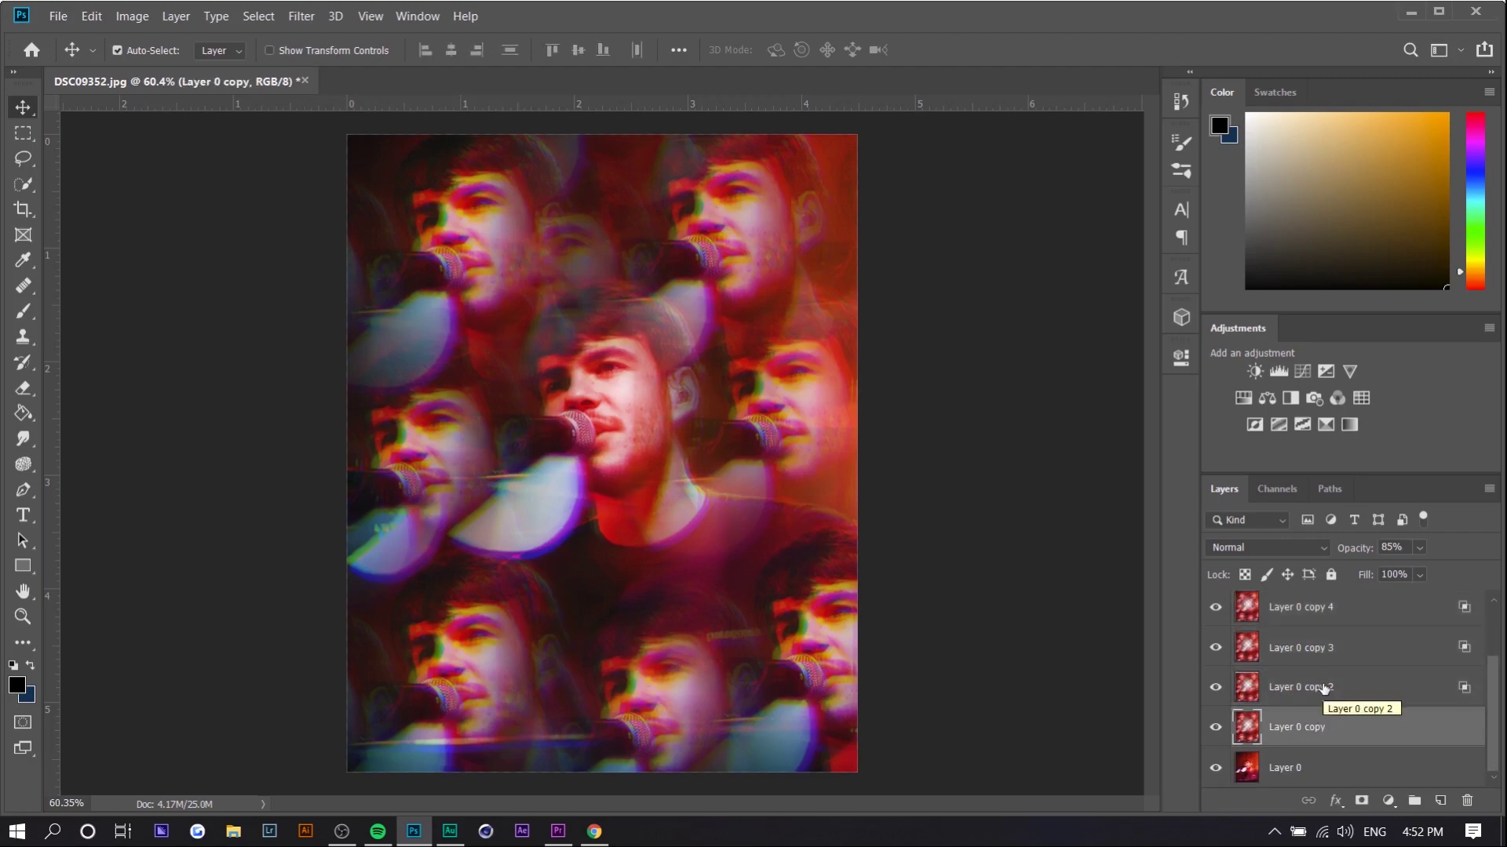
pyautogui.scroll(1, 1326, 734)
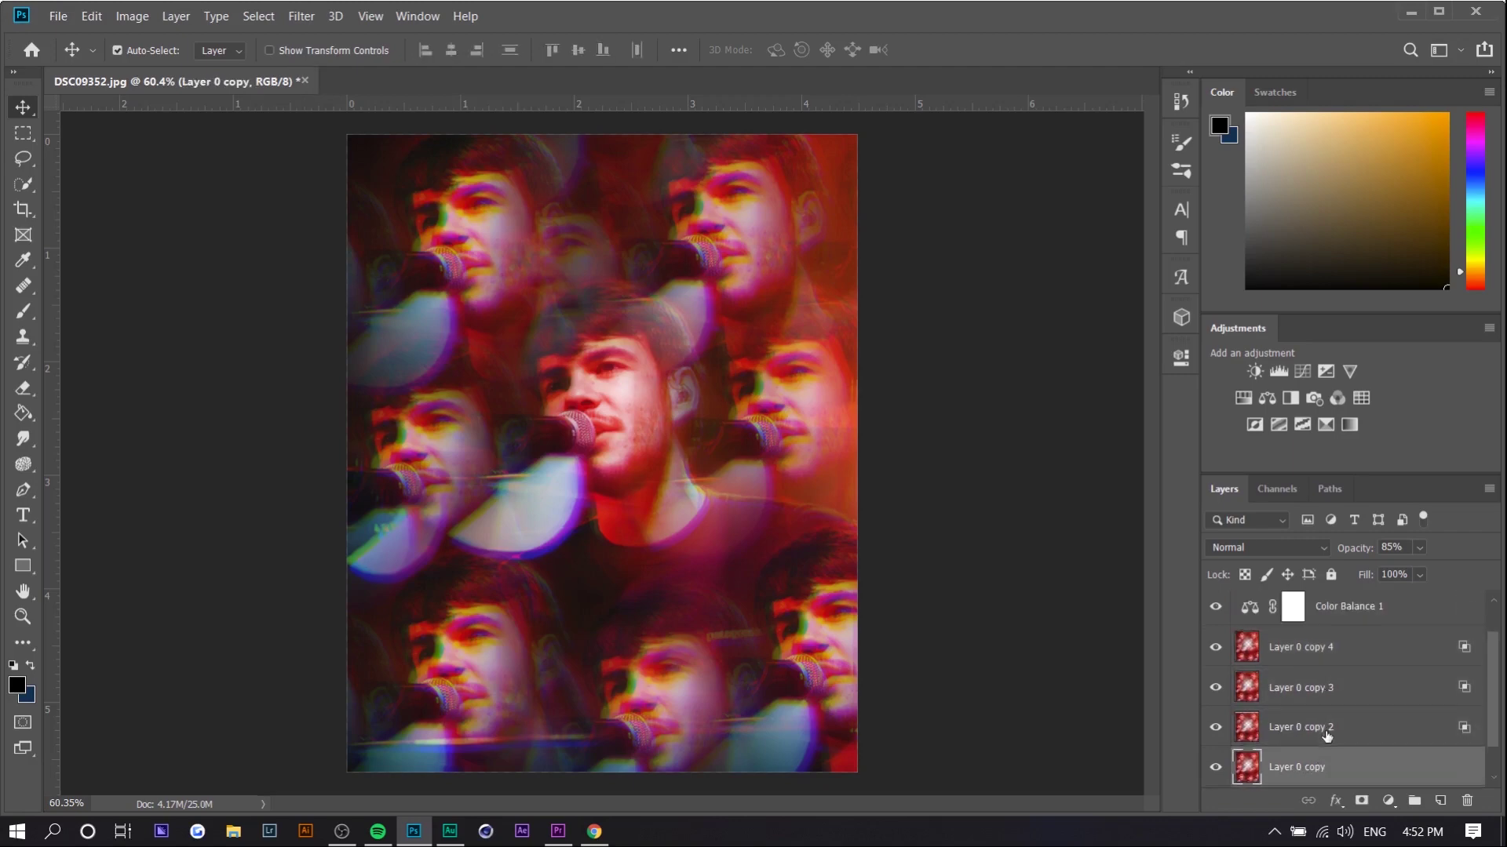
pyautogui.keyDown('shift'); pyautogui.click(1327, 655); pyautogui.keyUp('shift')
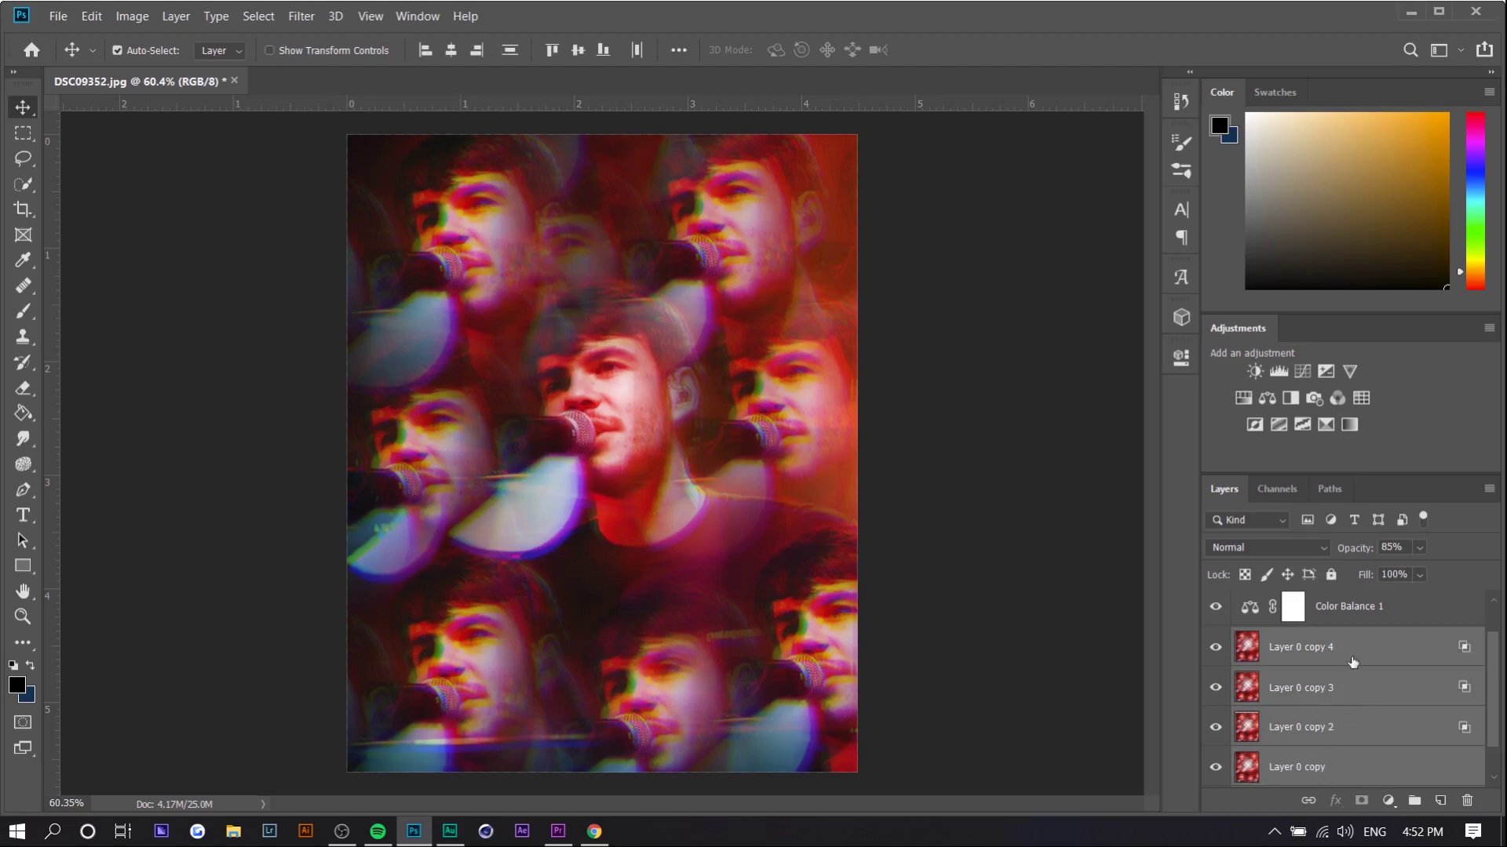
pyautogui.click(1468, 665)
pyautogui.hotkey('ctrl', 'e')
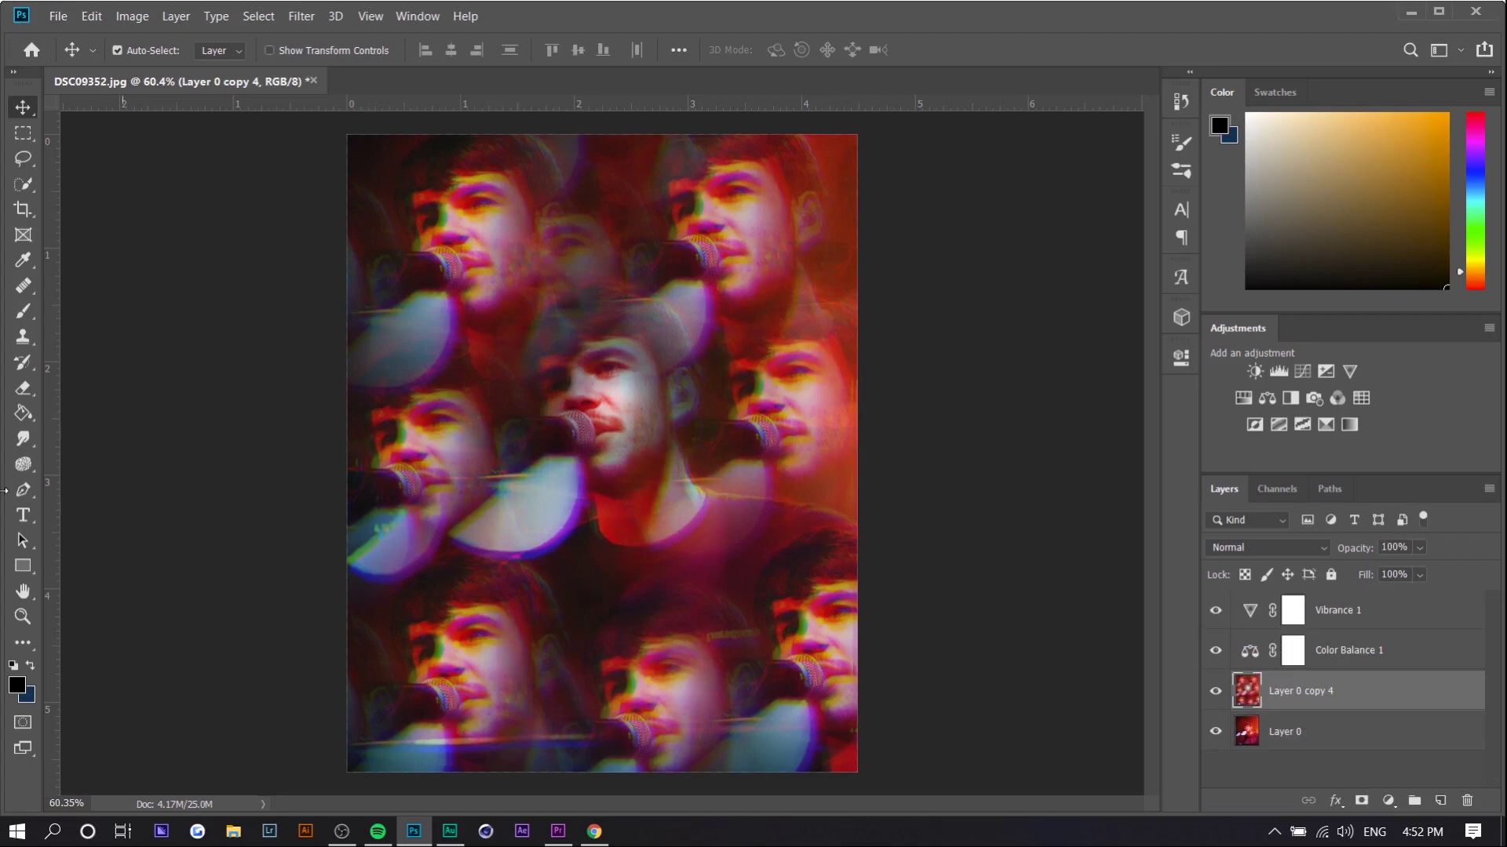
# Erase the merged glitch layer over the central singer's face, microphone and shoulders with a large soft eraser.
pyautogui.click(23, 391)
pyautogui.moveTo(568, 434)
pyautogui.mouseDown()
pyautogui.moveTo(643, 442)
pyautogui.moveTo(535, 427)
pyautogui.mouseUp()
pyautogui.moveTo(627, 397)
pyautogui.mouseDown()
pyautogui.moveTo(603, 432)
pyautogui.moveTo(616, 392)
pyautogui.mouseUp()
pyautogui.moveTo(498, 416); pyautogui.dragTo(540, 417)
pyautogui.click(540, 417)
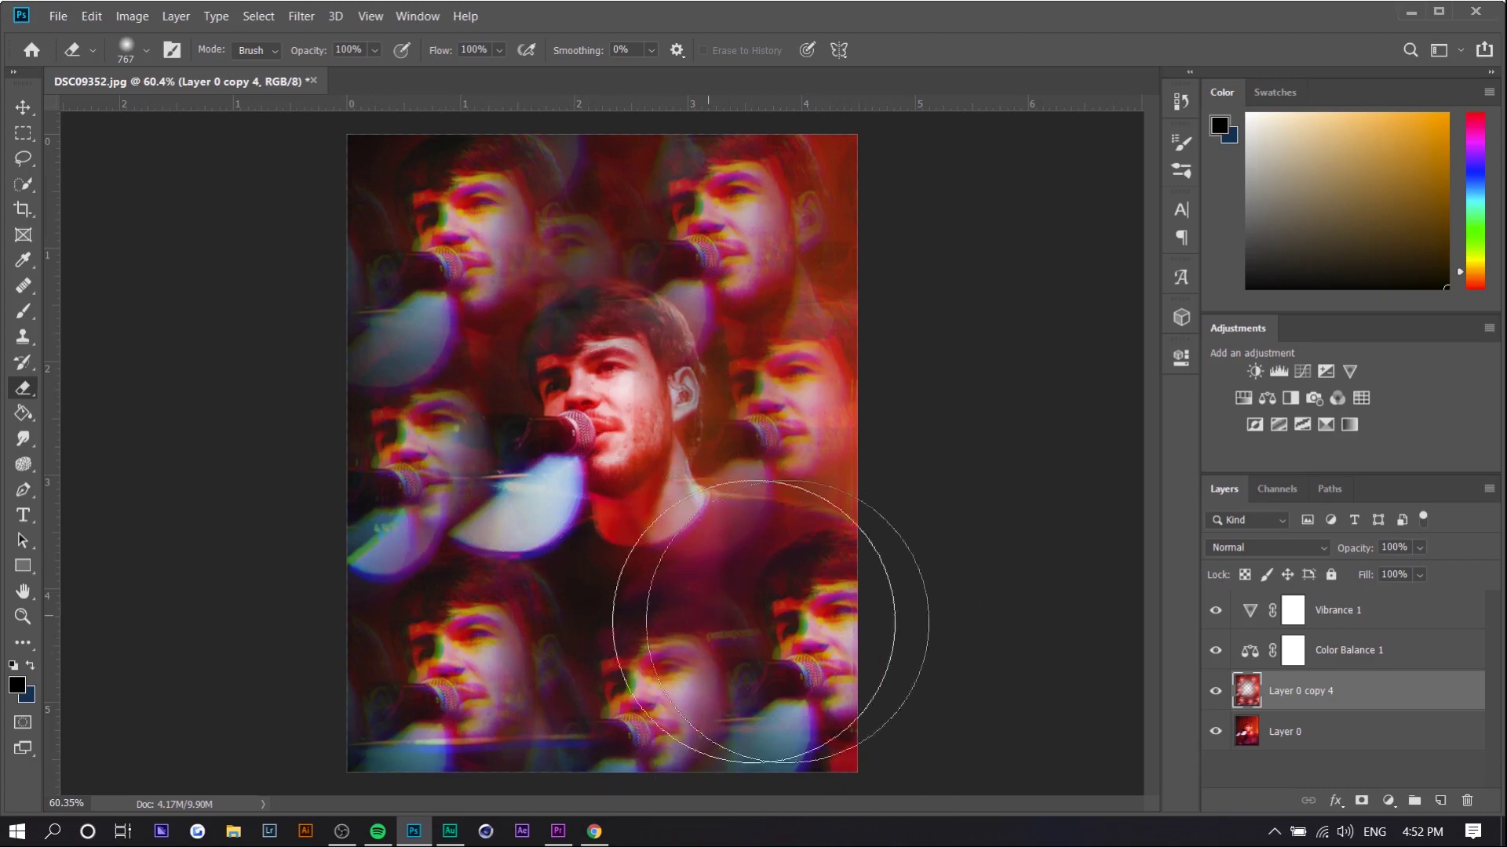
# Undo the erasing and the layer merge to get the separate channel layers back.
pyautogui.click(1419, 548)
pyautogui.click(1418, 572)
pyautogui.press('Escape')
pyautogui.hotkey('ctrl', 'z')
pyautogui.hotkey('ctrl', 'z')
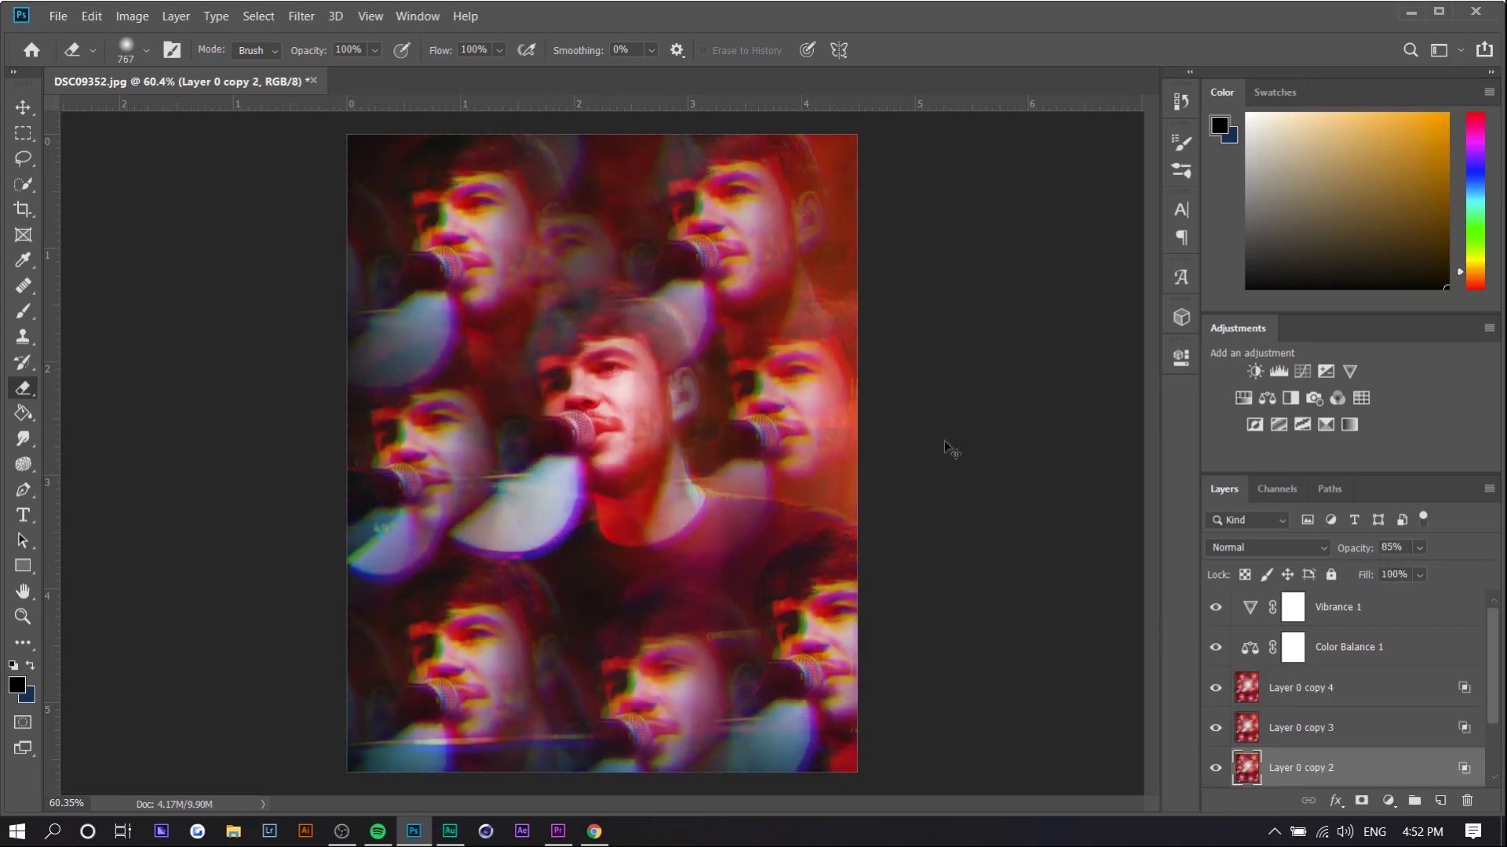
# Shift Layer 0 copy 3, Layer 0 copy 4 and Layer 0 copy 2 closer into alignment for a subtler channel split.
pyautogui.click(22, 107)
pyautogui.click(1318, 733)
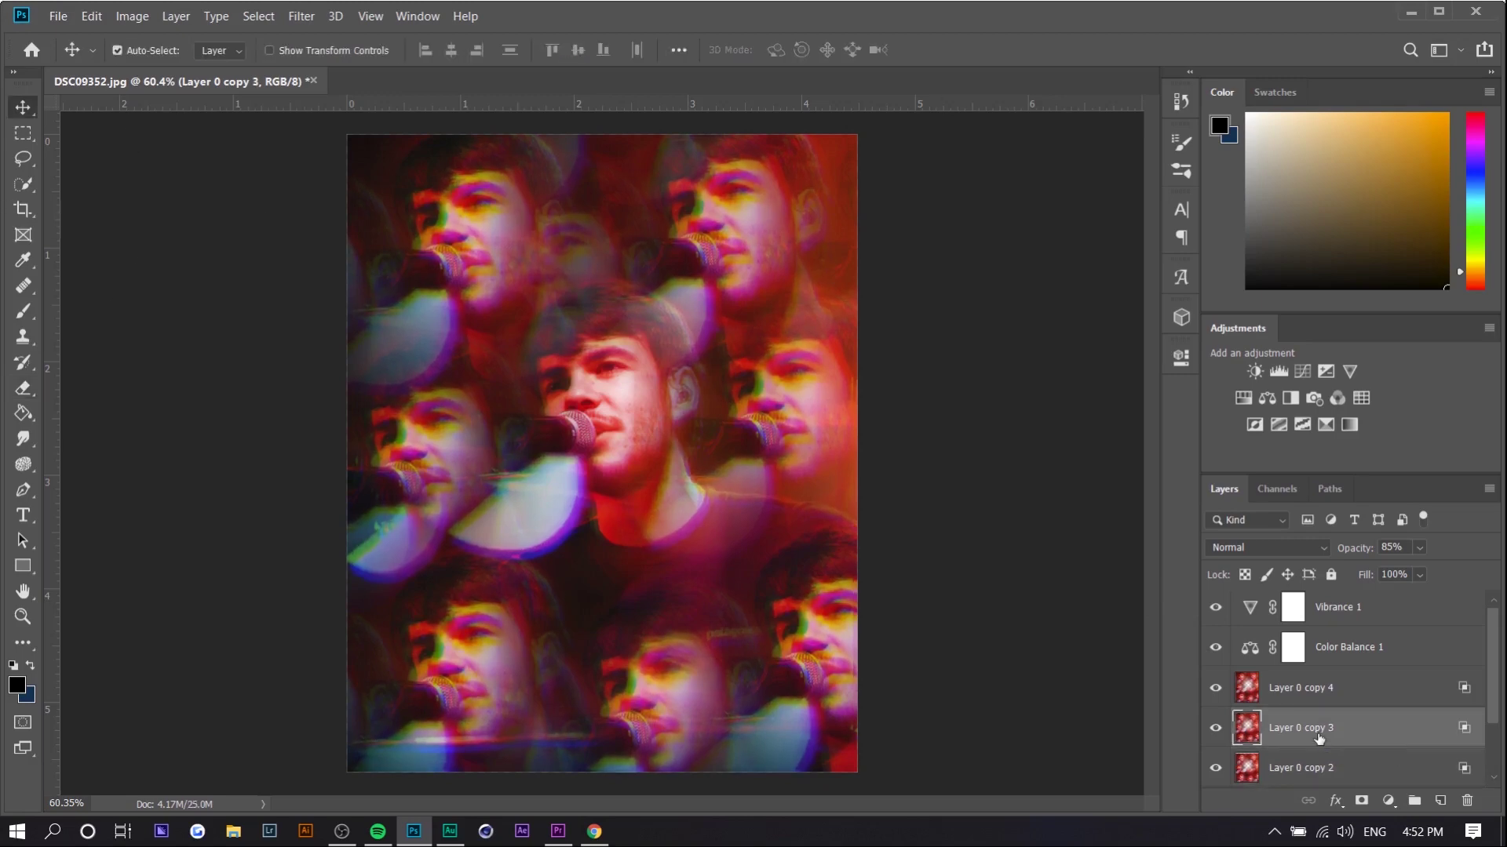
pyautogui.click(1351, 696)
pyautogui.click(1326, 768)
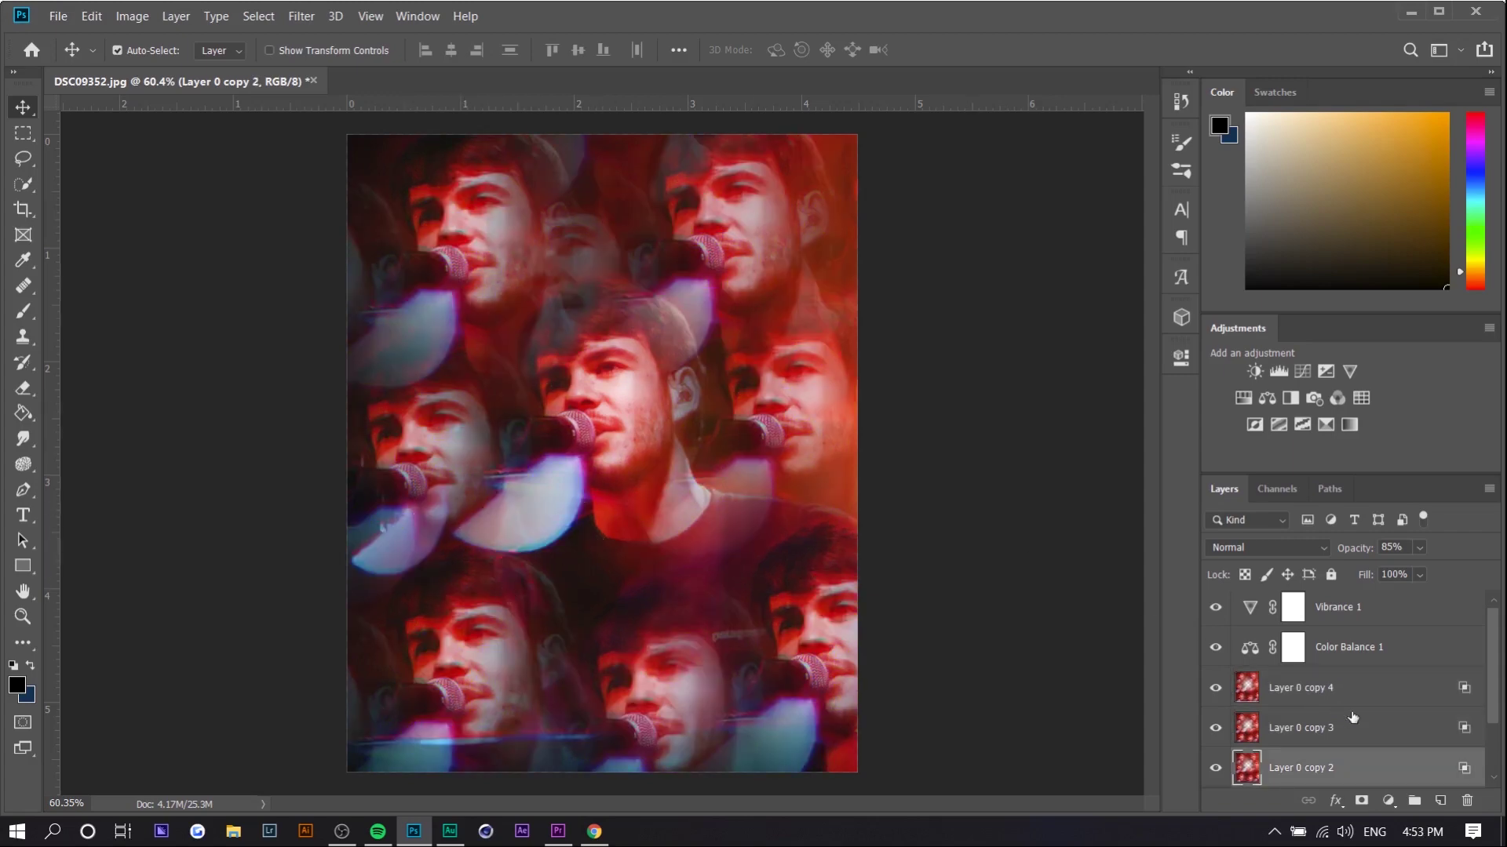
# Merge the three channel layers and Layer 0 copy into a single layer above Layer 0.
pyautogui.scroll(-1, 1351, 718)
pyautogui.keyDown('shift'); pyautogui.click(1360, 654); pyautogui.keyUp('shift')
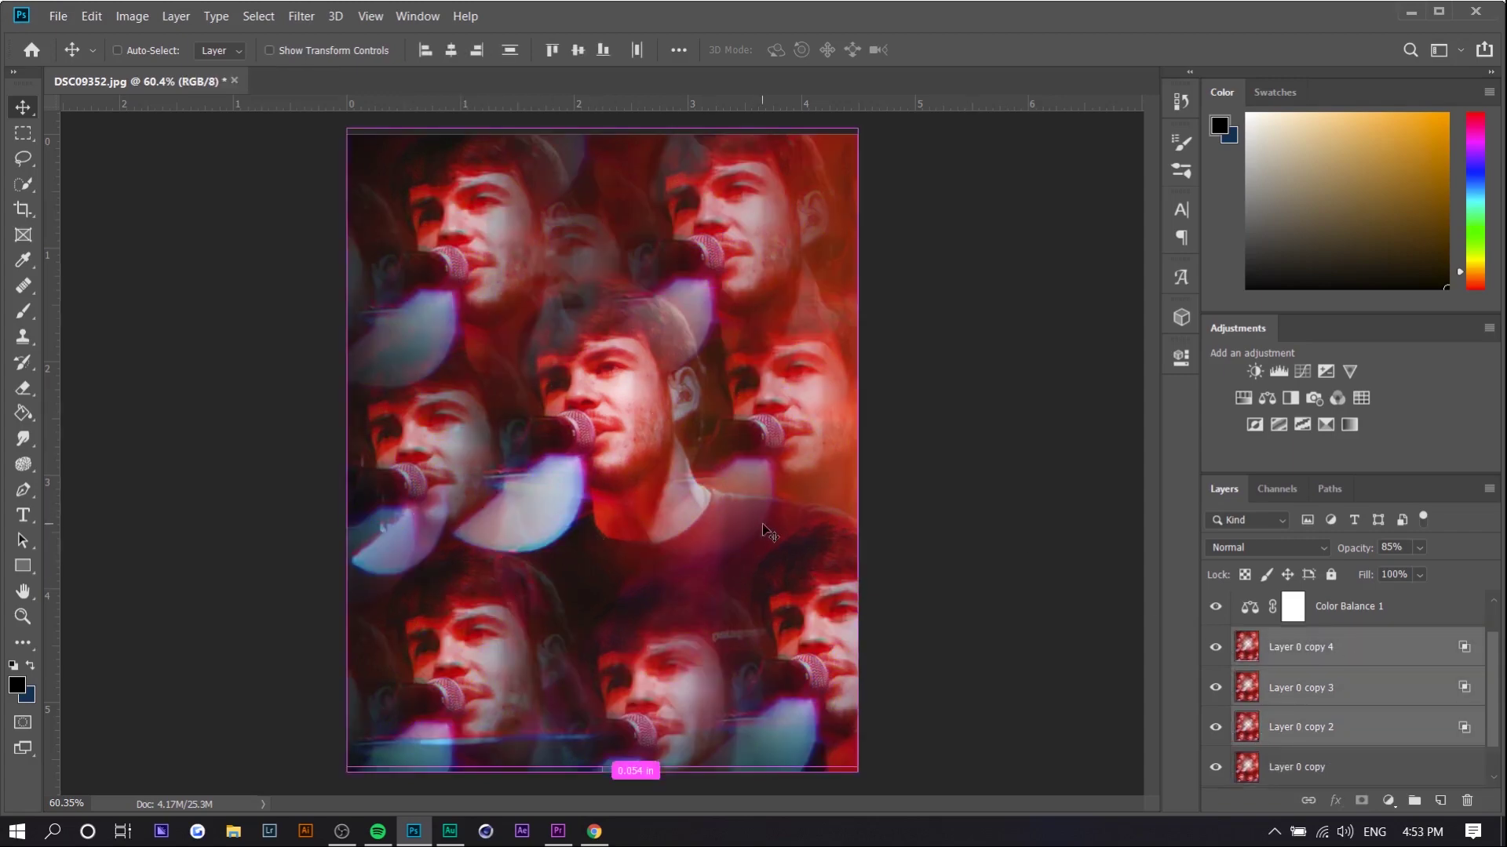
pyautogui.hotkey('ctrl', 'e')
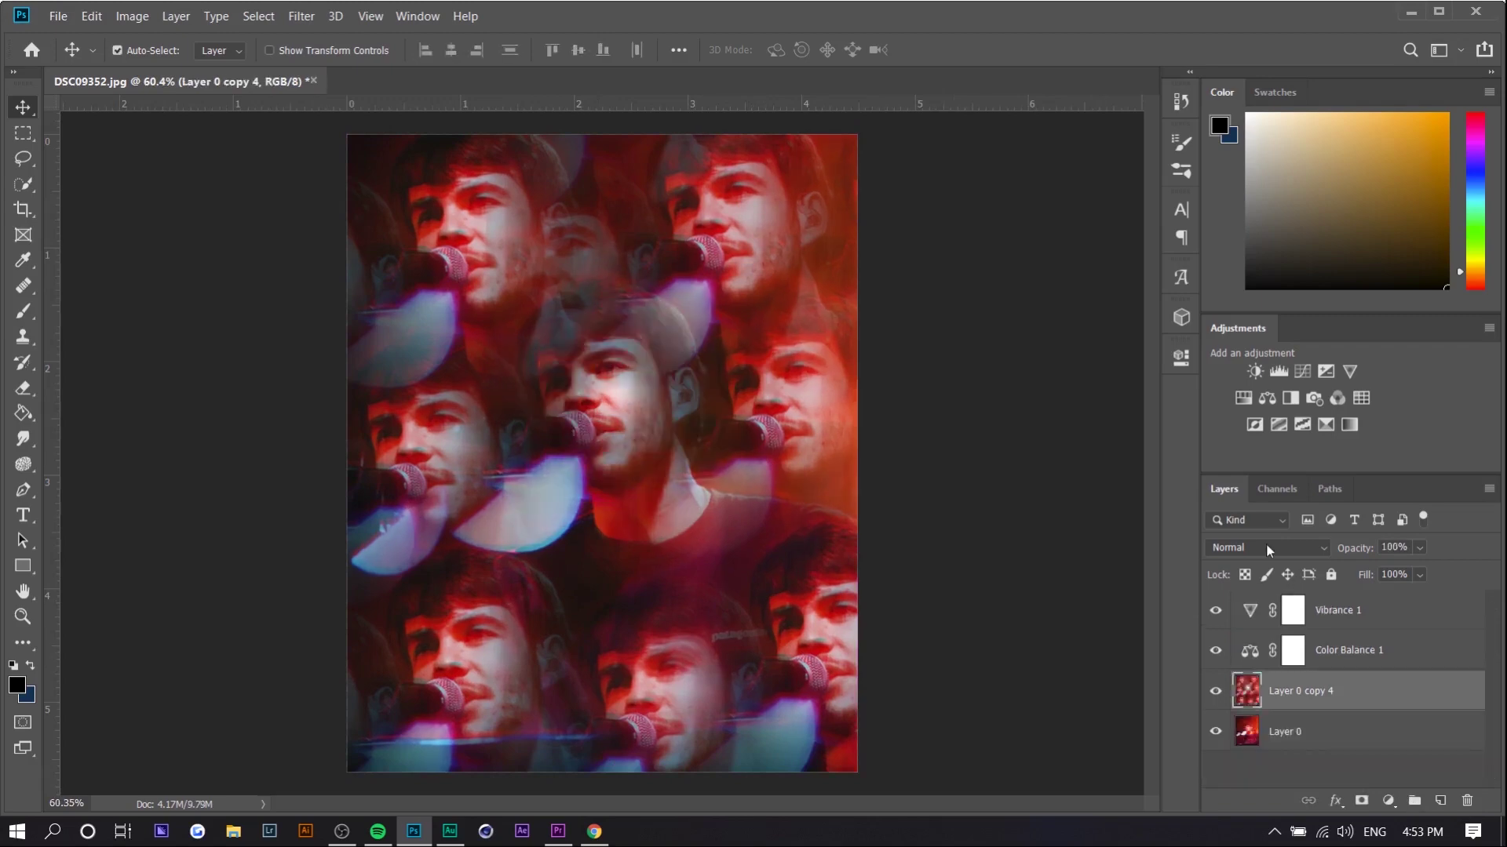
# Erase the merged layer over the central singer with a soft 916 px eraser, exposing the clean original face.
pyautogui.press('e')
pyautogui.keyDown('alt'); pyautogui.rightClick(628, 485); pyautogui.keyUp('alt')
pyautogui.click(590, 412)
pyautogui.scroll(-3, 661, 495)
pyautogui.scroll(2, 667, 700)
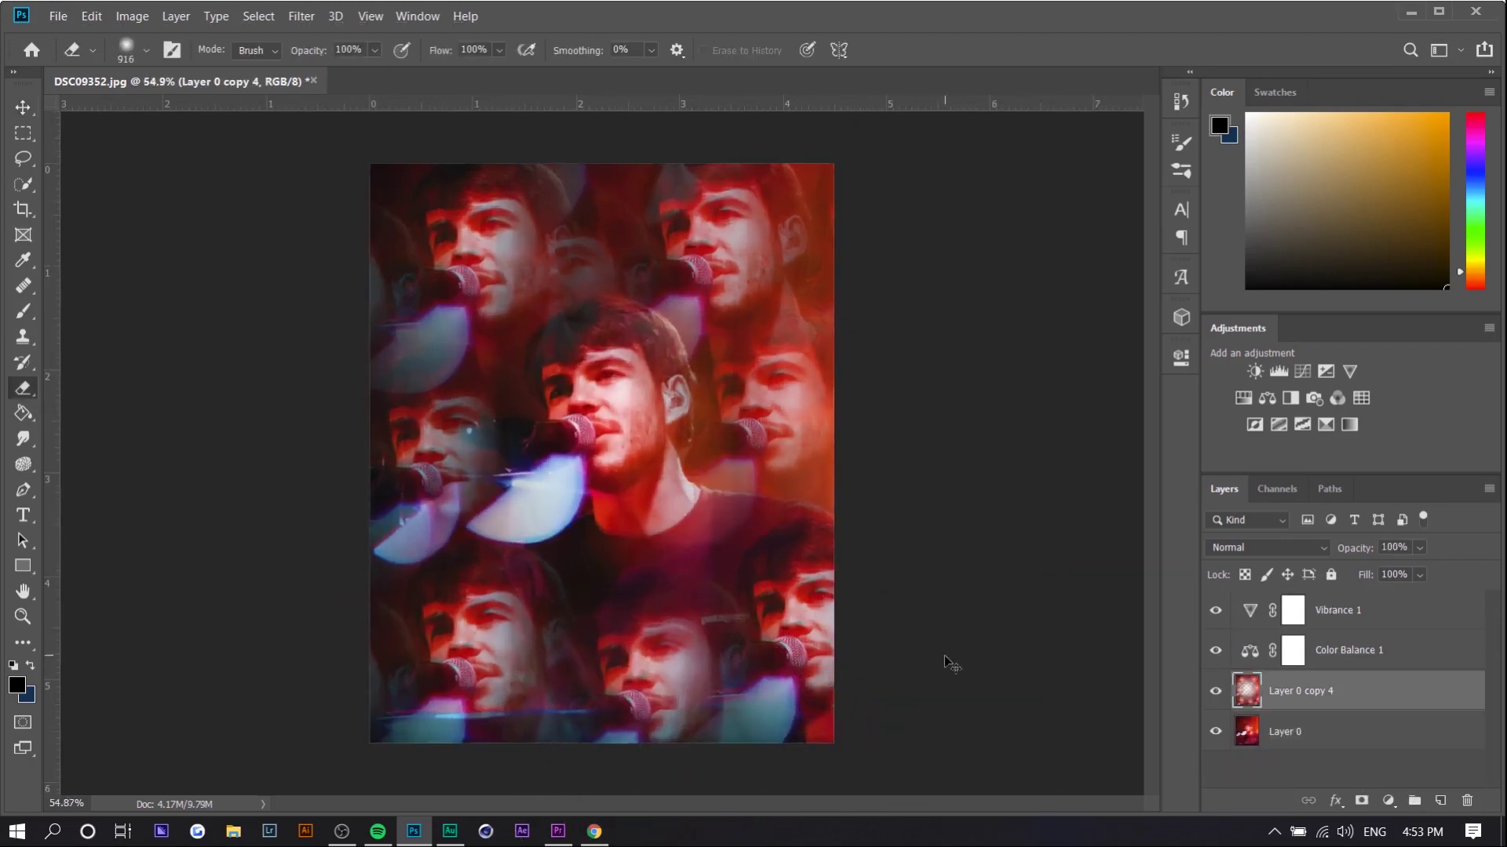
pyautogui.scroll(1, 947, 662)
# Add a Curves adjustment above Vibrance 1, lifting the midtones slightly and placing a highlight point at input 214.
pyautogui.click(1352, 607)
pyautogui.click(1301, 375)
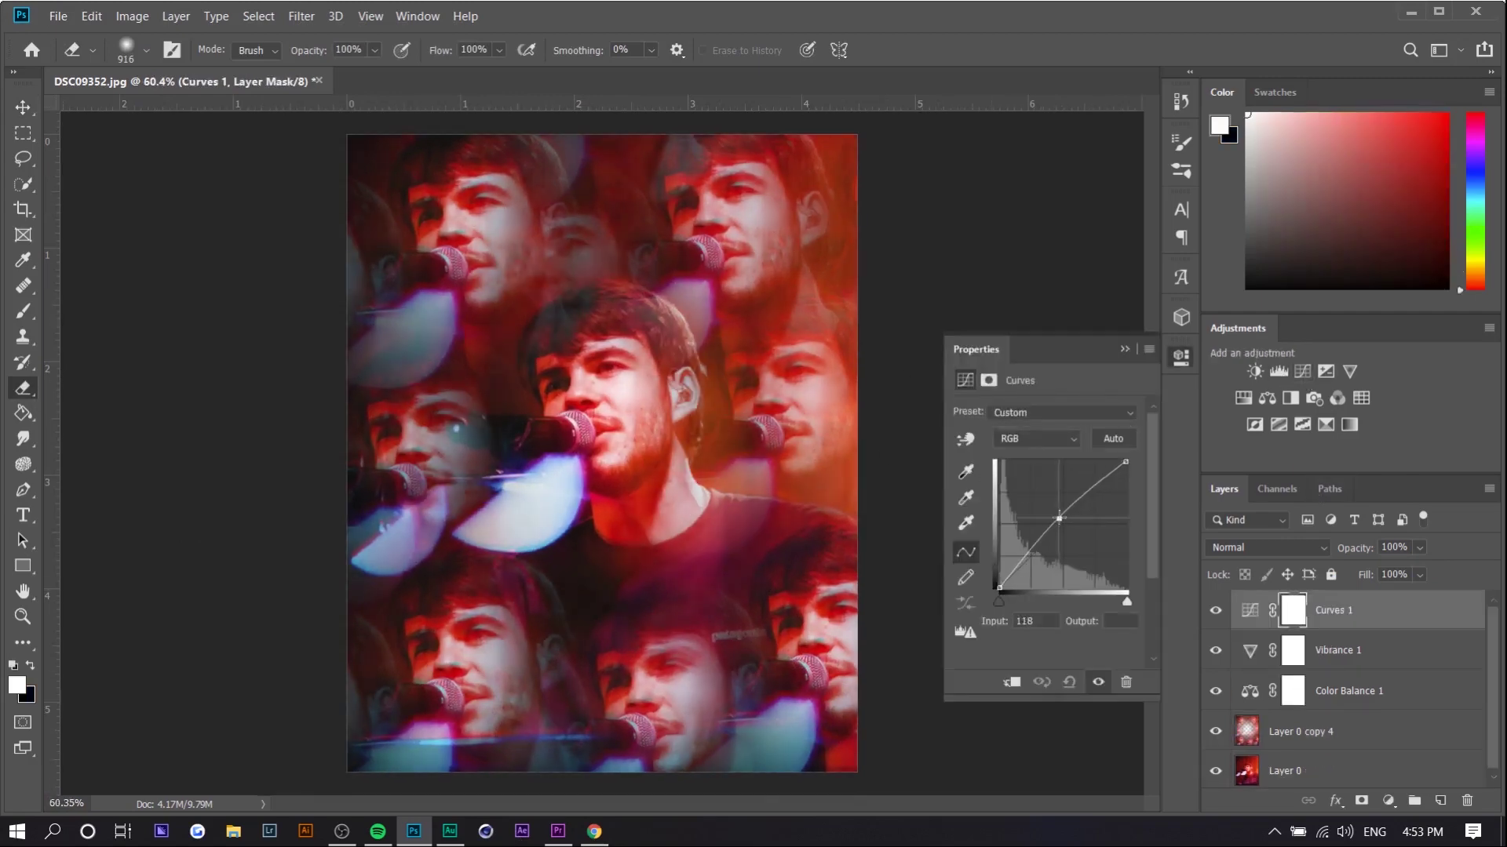
pyautogui.click(1100, 479)
pyautogui.moveTo(1100, 479)
pyautogui.mouseDown()
pyautogui.moveTo(1107, 495)
pyautogui.moveTo(1106, 481)
pyautogui.mouseUp()
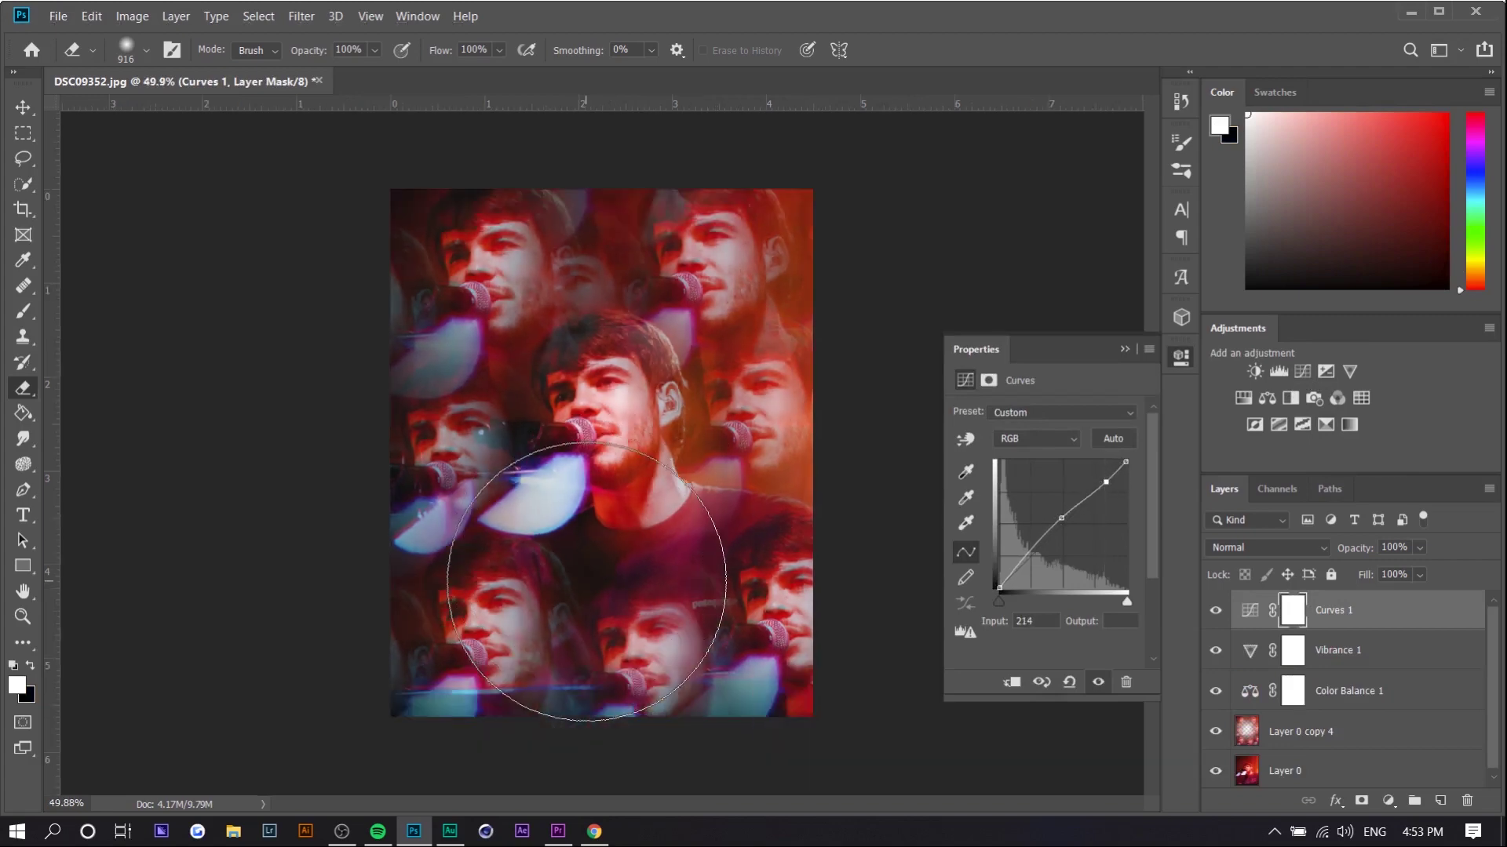
pyautogui.click(33, 113)
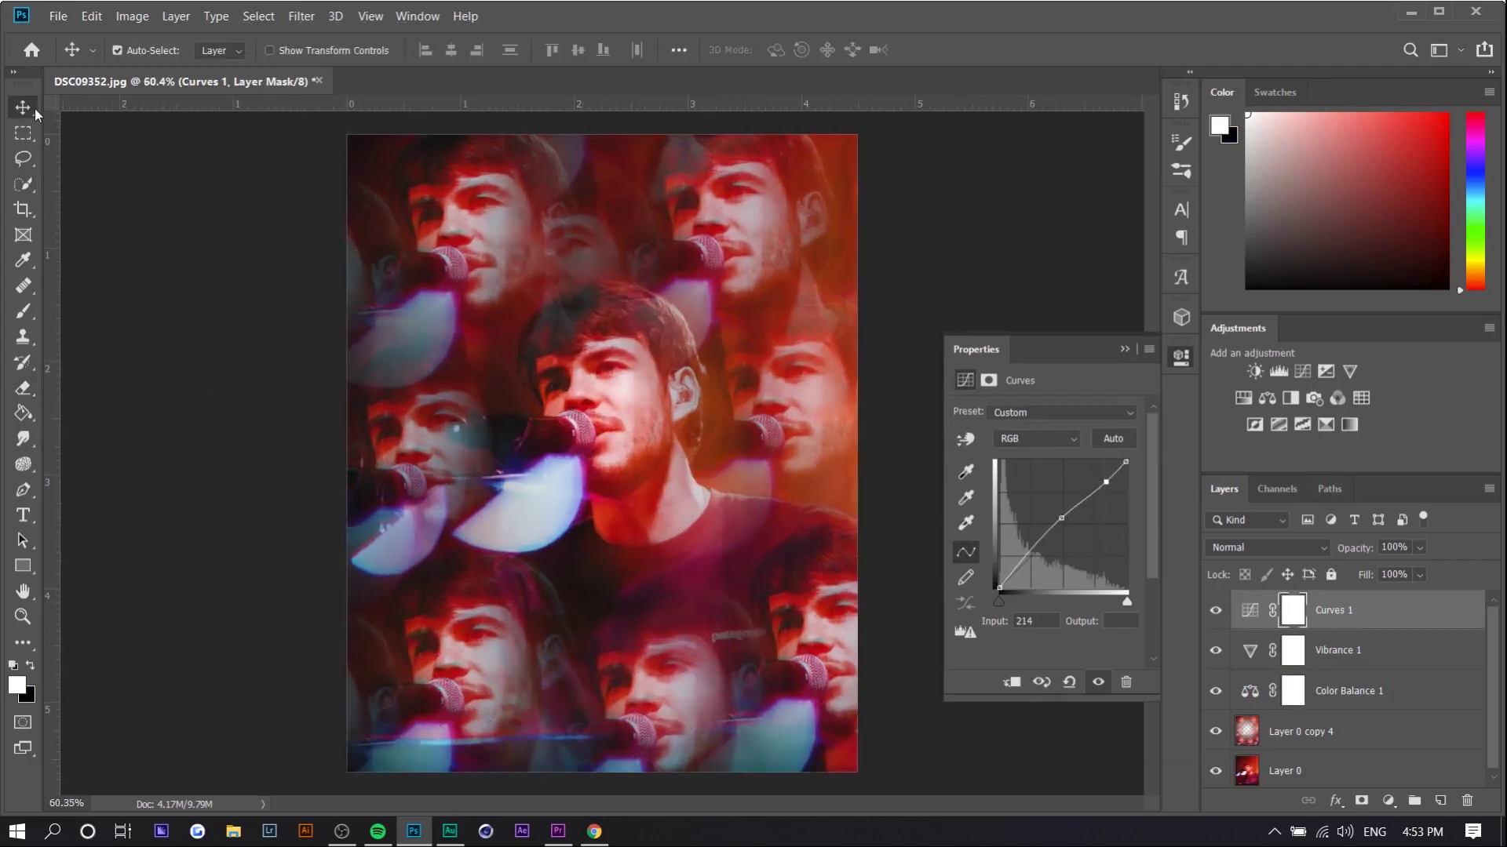
pyautogui.click(1126, 348)
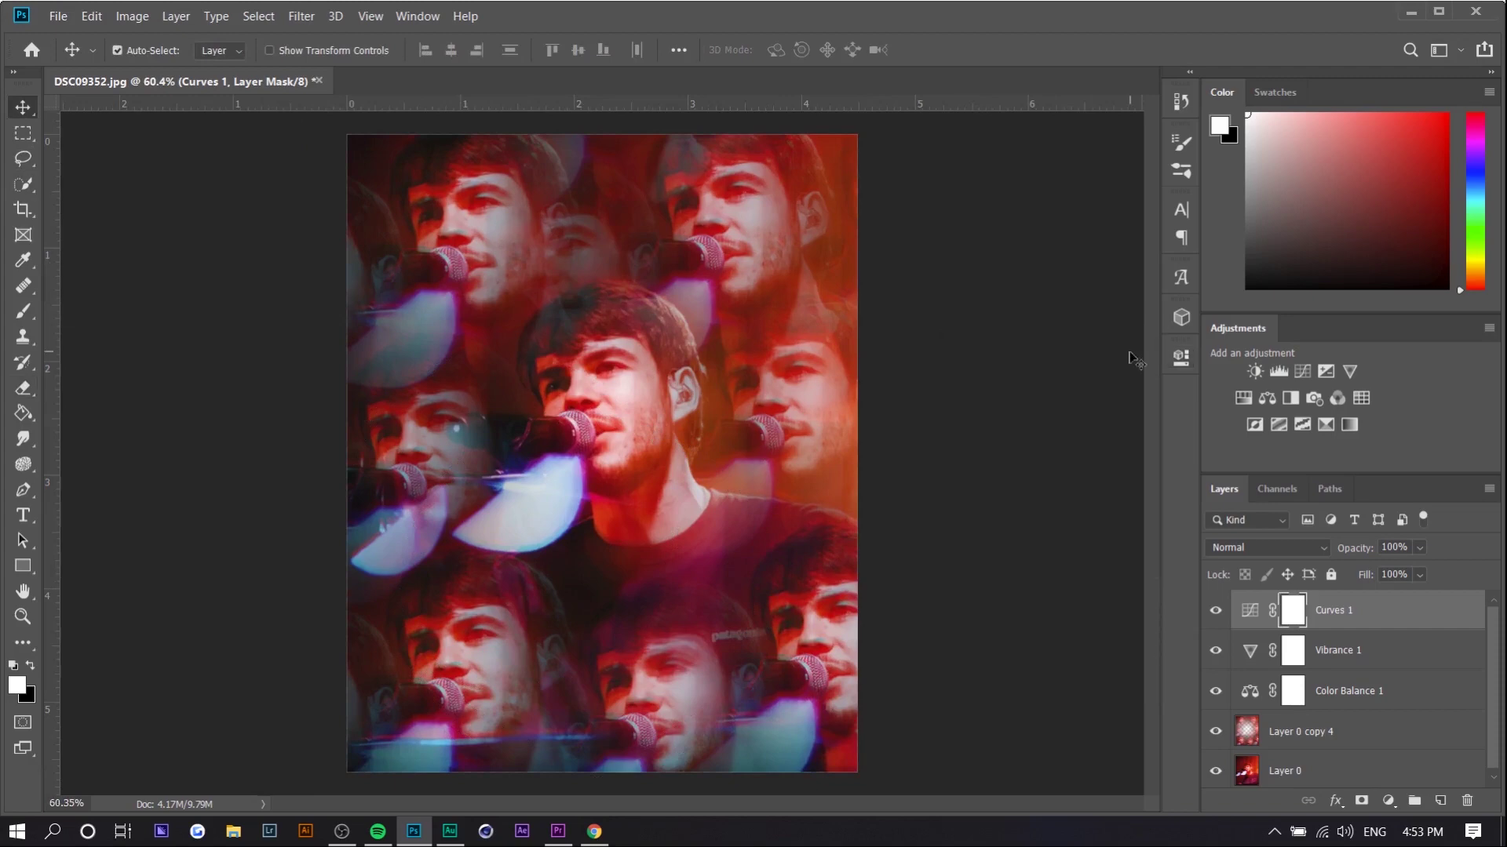